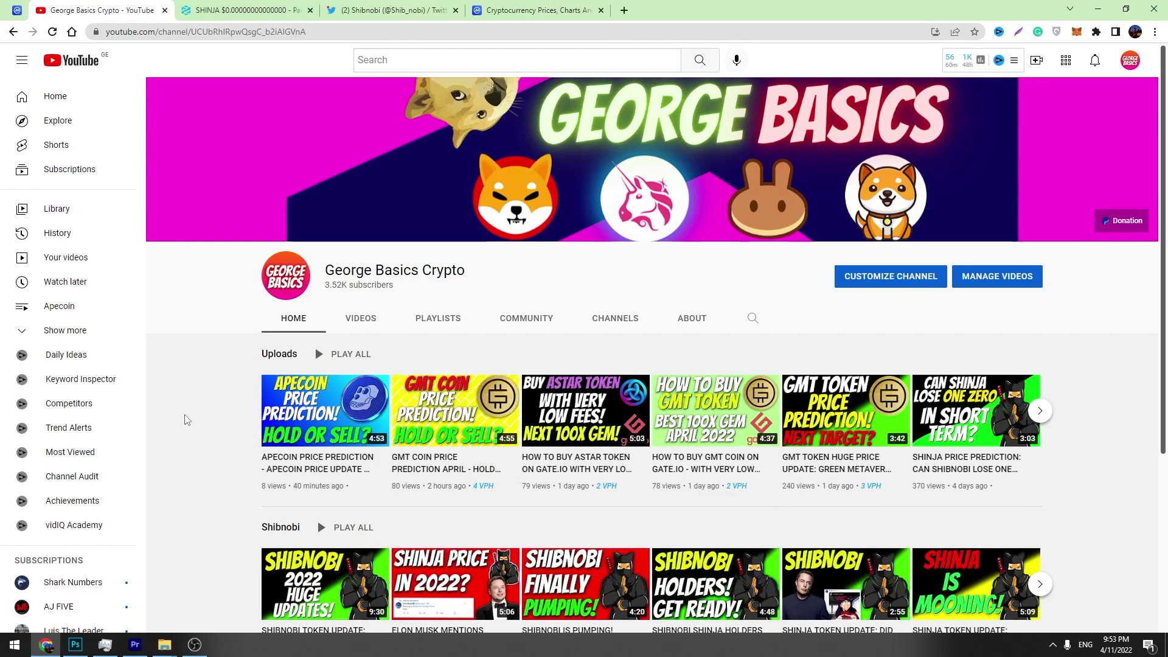
scroll(209, 423, "down", 1)
scroll(210, 422, "down", 1)
- Zoom the SHINJA chart to the last few days of hourly candles, visiting the crypto channel briefly
key("ctrl+Tab")
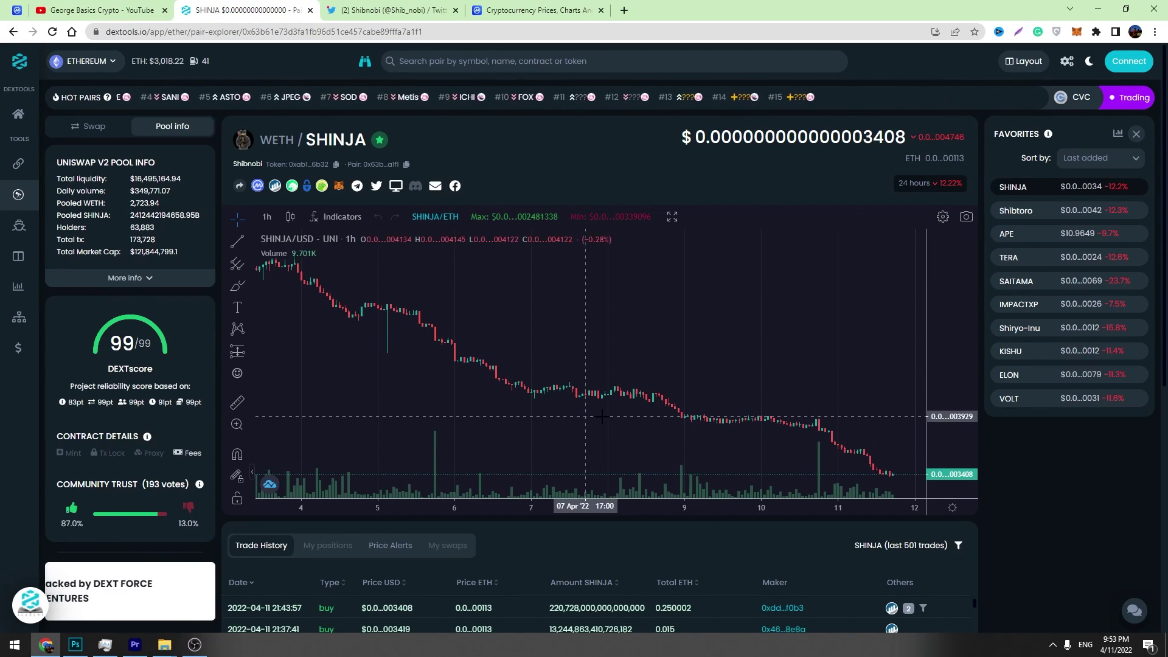
scroll(829, 450, "up", 2)
scroll(829, 450, "up", 1)
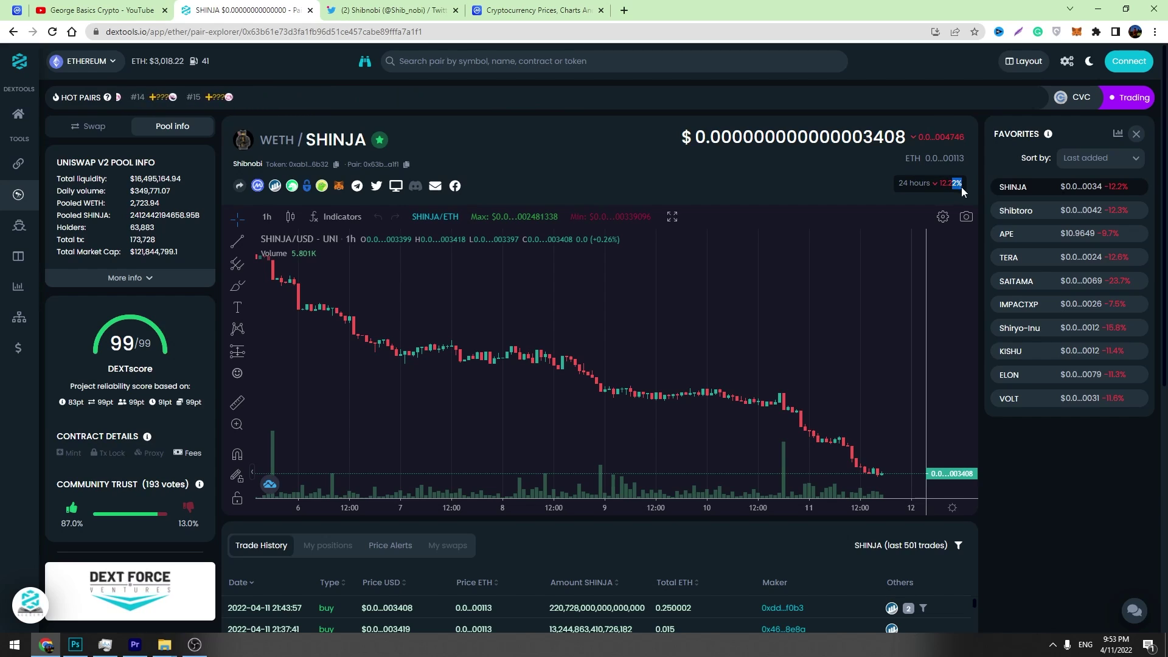
scroll(548, 365, "up", 3)
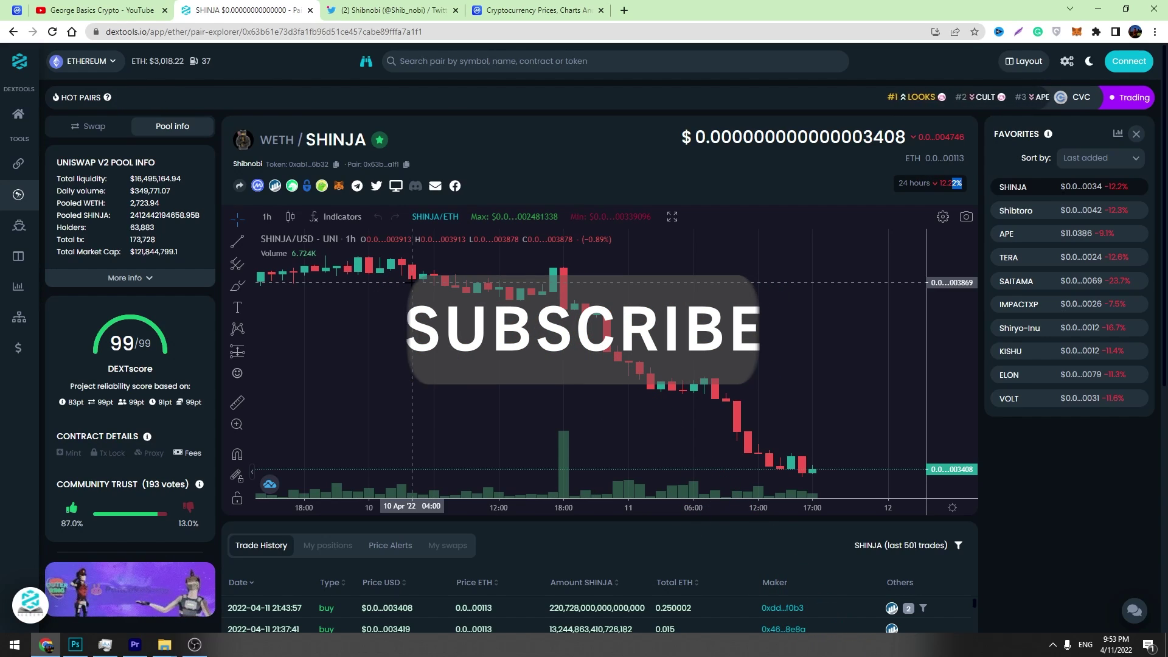
left_click(100, 10)
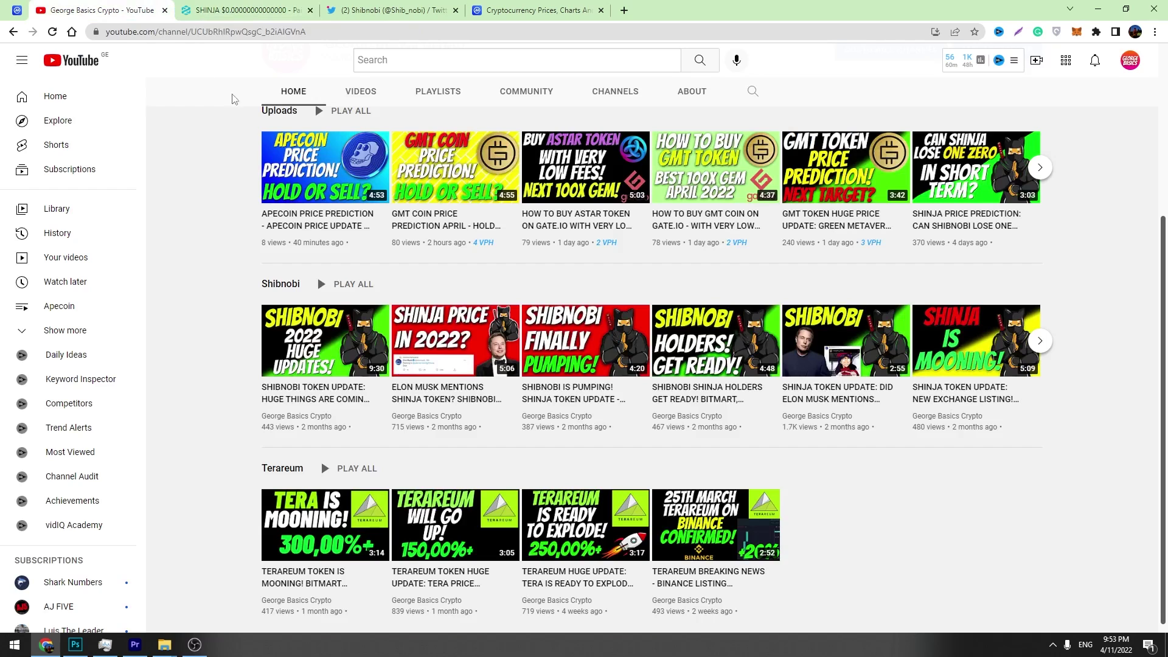
scroll(307, 228, "up", 1)
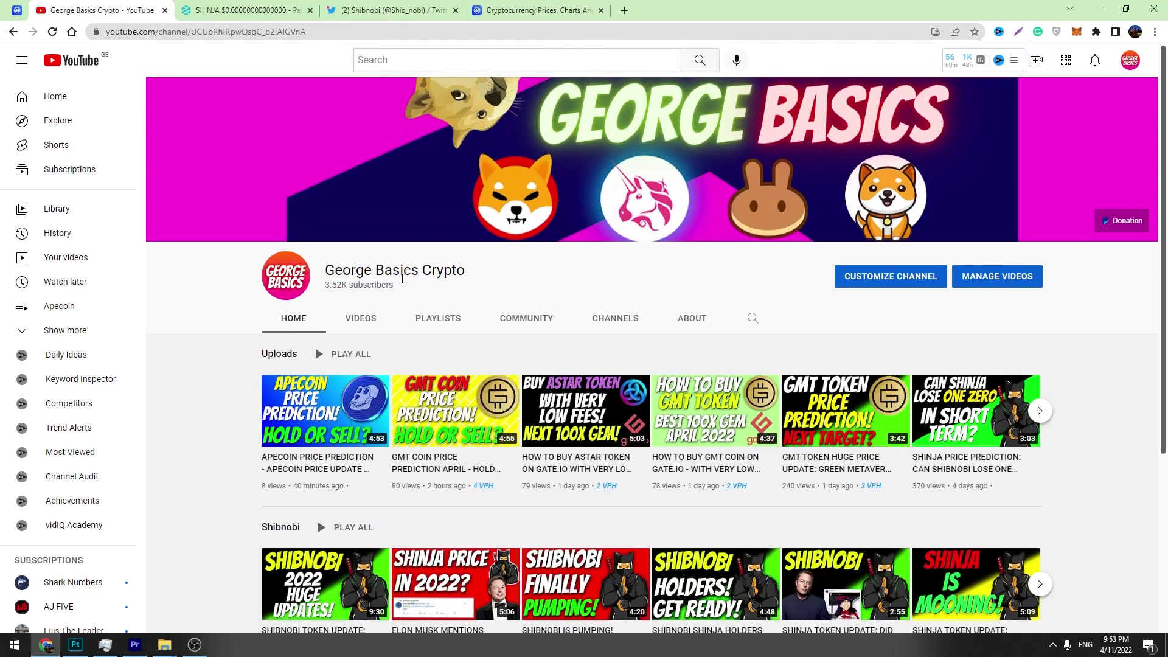
left_click(242, 10)
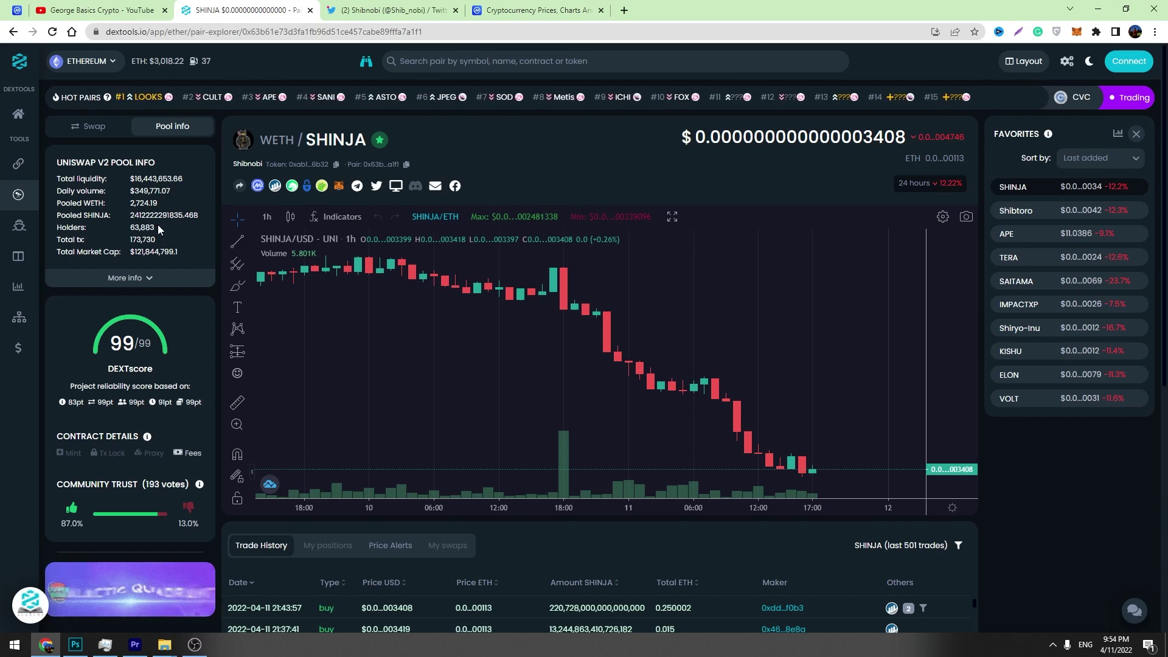
left_click_drag(130, 251, 146, 251)
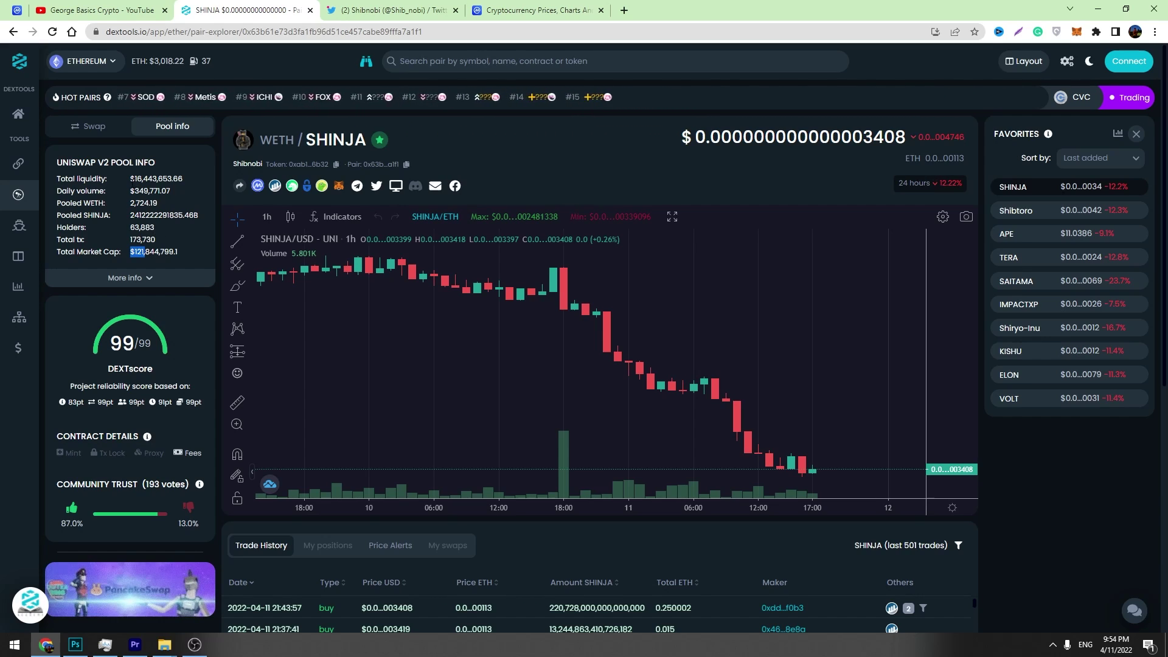
left_click_drag(131, 189, 149, 189)
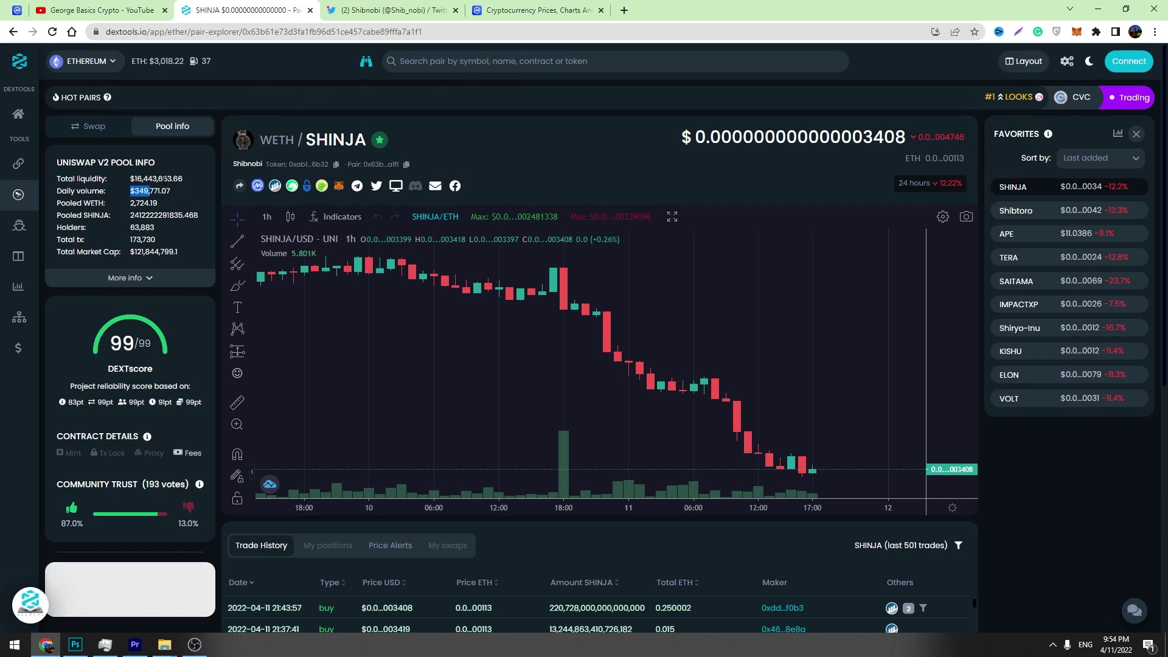
scroll(603, 339, "down", 2)
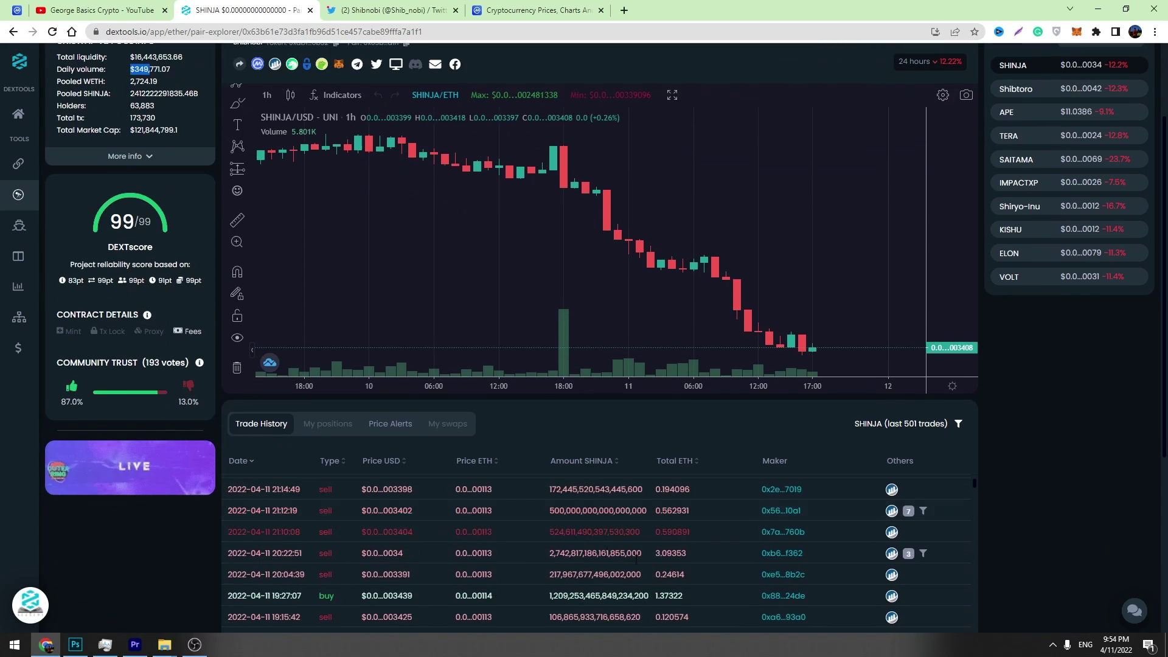
scroll(1072, 567, "down", 2)
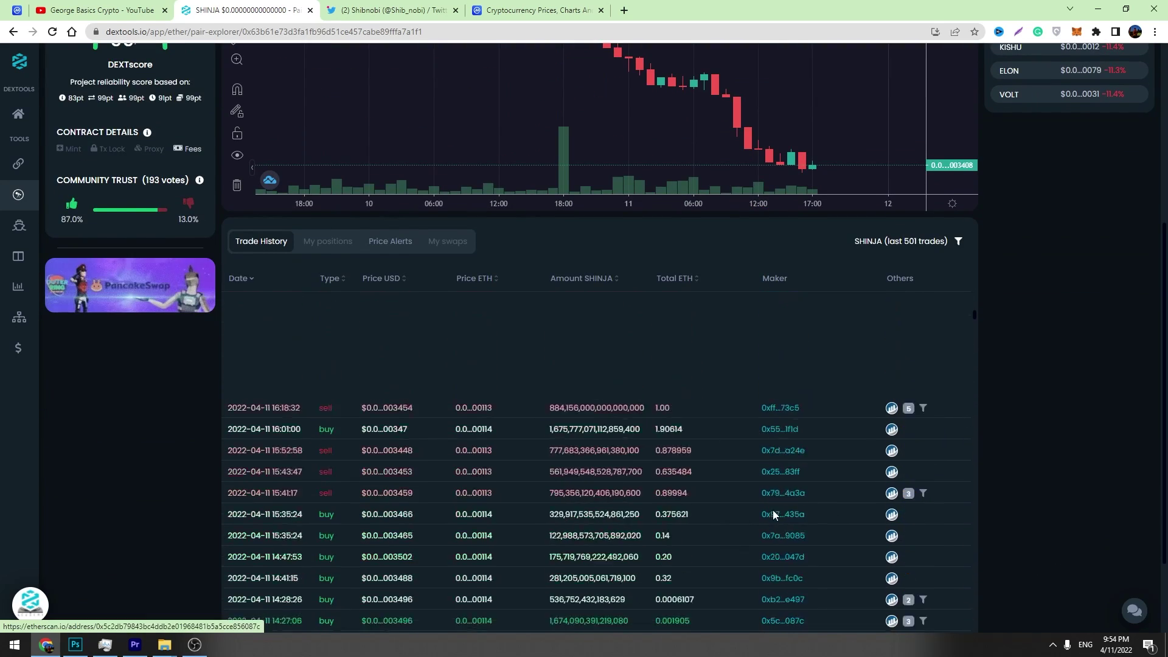
scroll(807, 531, "up", 2)
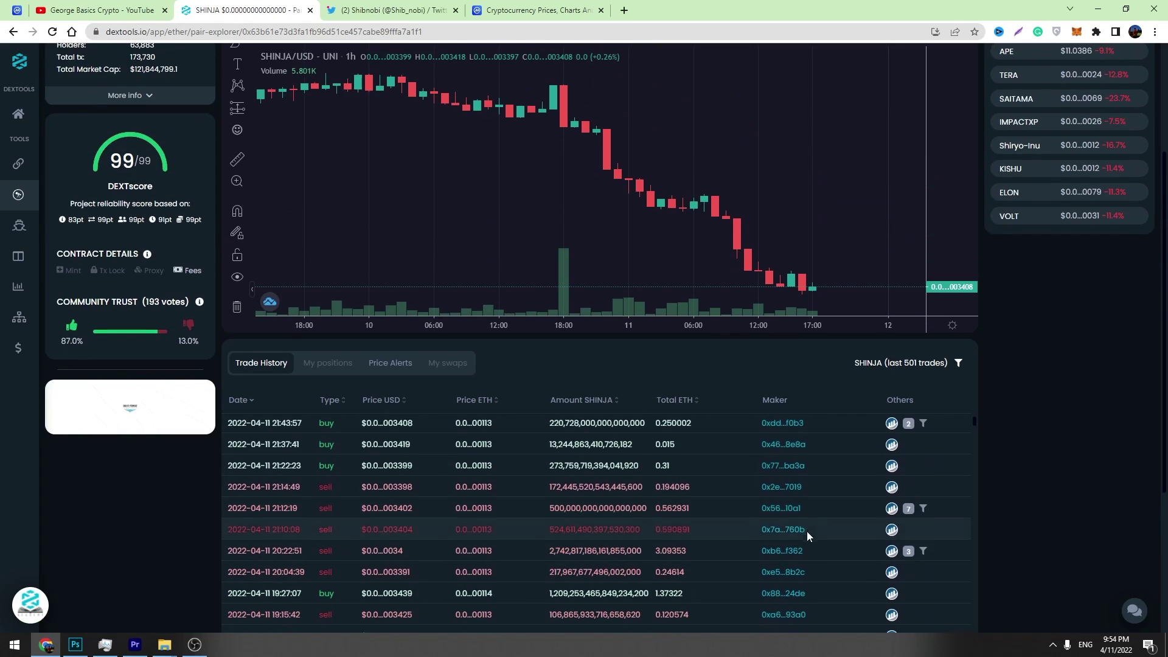
scroll(822, 525, "down", 3)
scroll(913, 529, "down", 3)
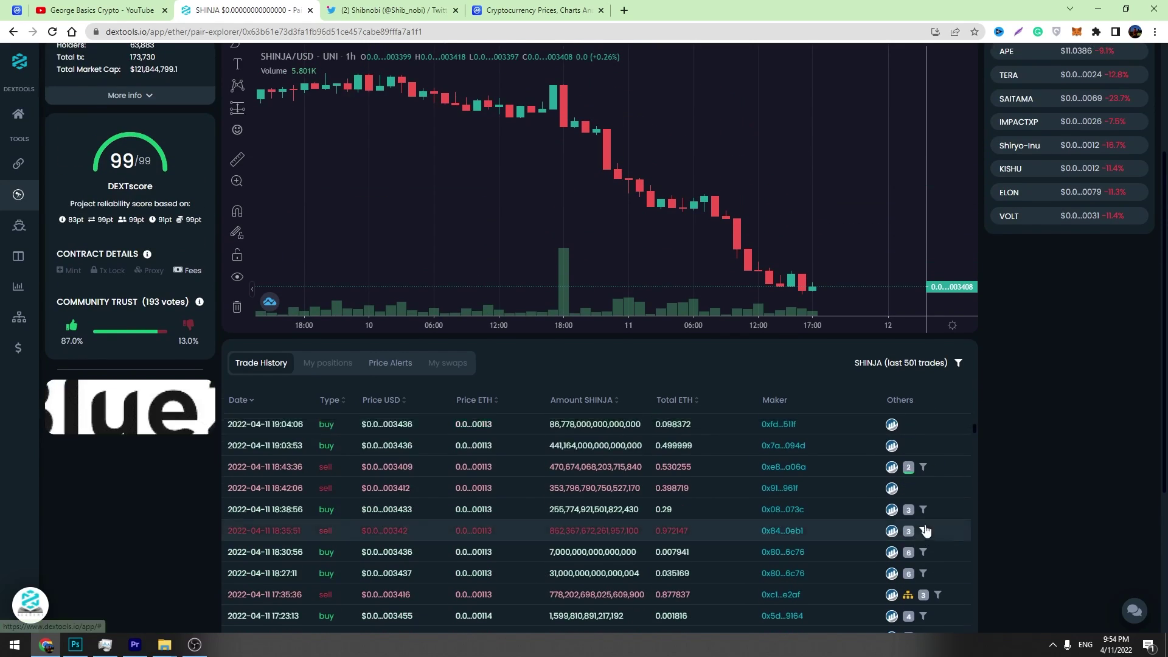
scroll(764, 485, "up", 3)
scroll(1011, 446, "up", 2)
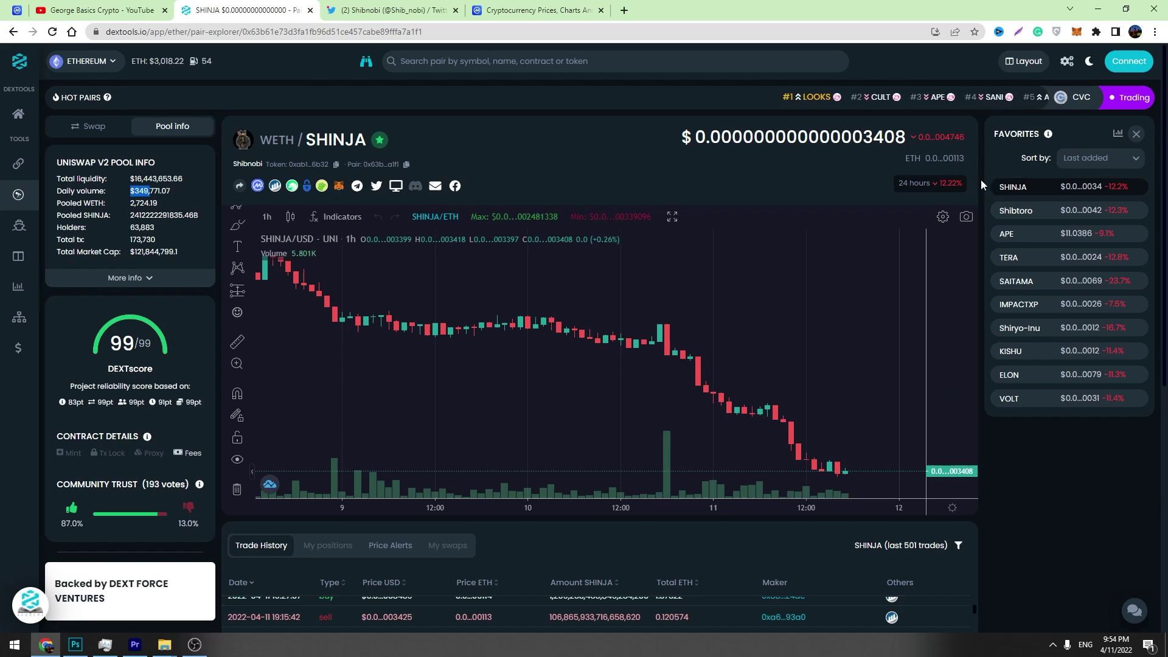
left_click(575, 10)
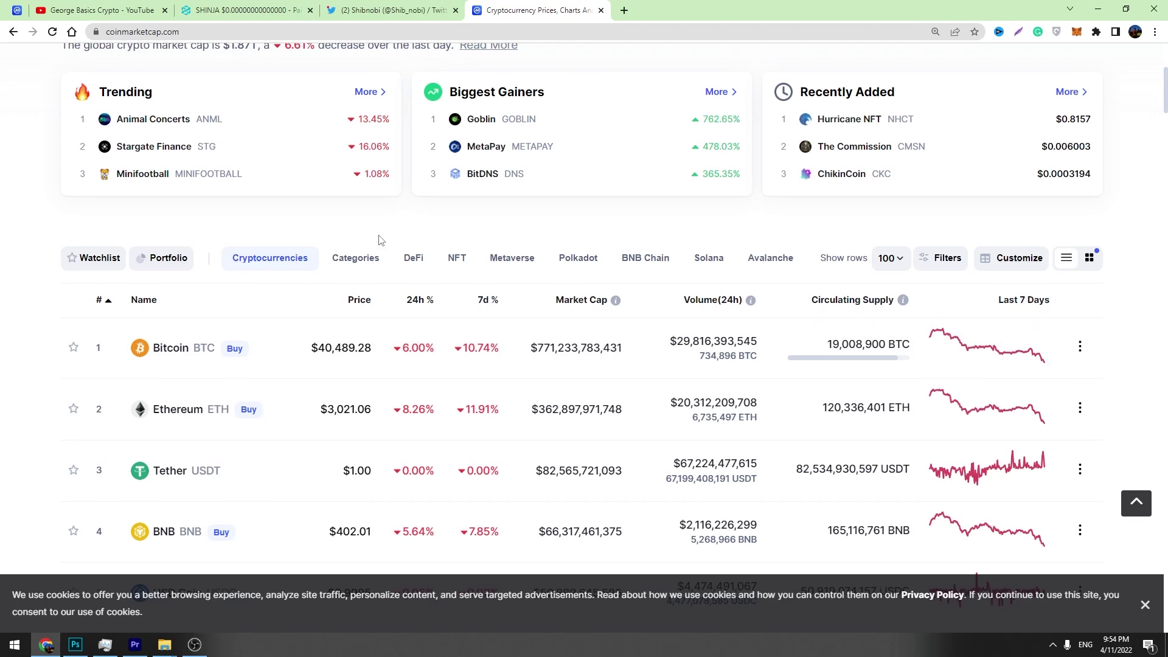
scroll(386, 241, "up", 2)
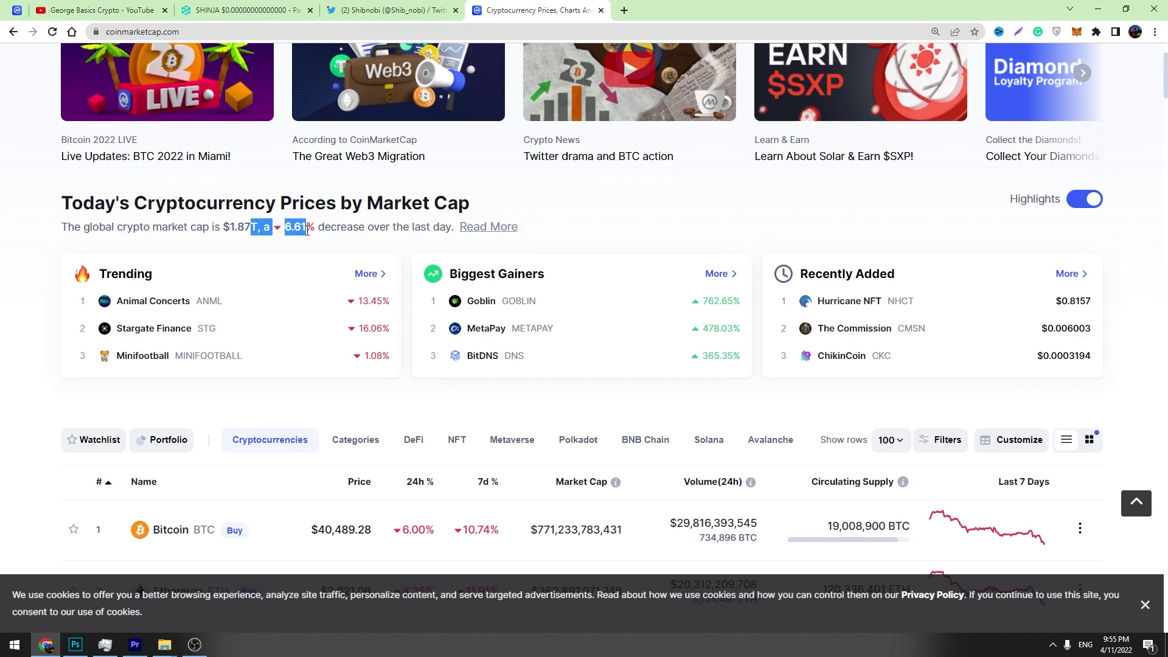
scroll(268, 271, "down", 2)
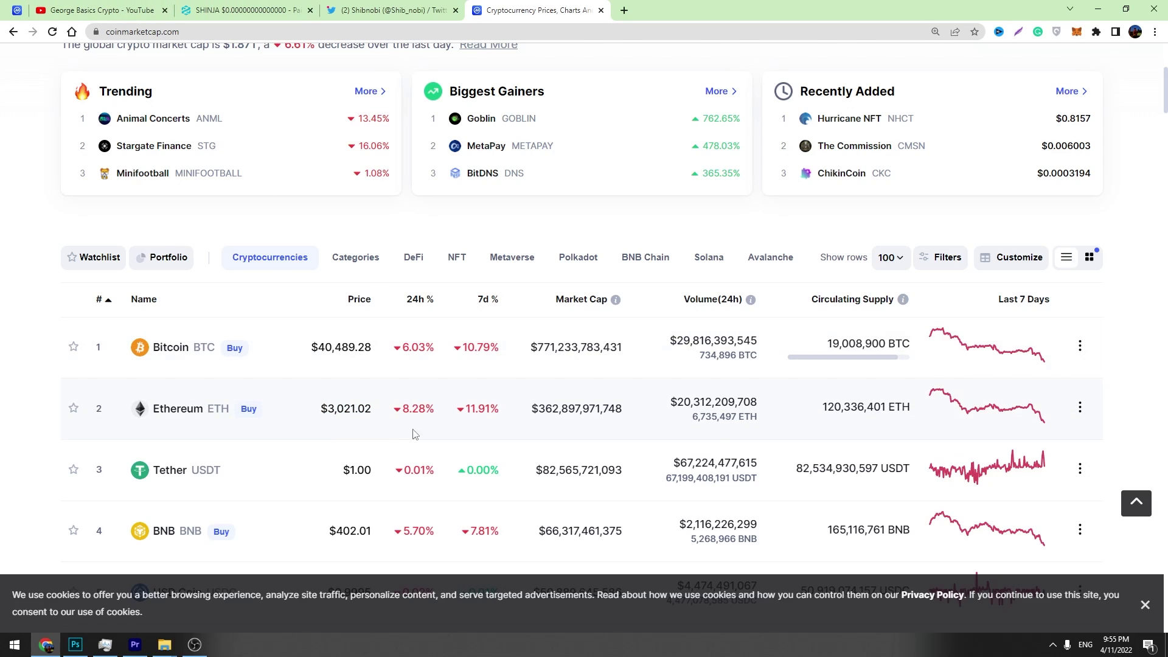
- Revisit SHINJA's steep slide into April 11, then bring up the CoinMarketCap coin rankings
left_click(246, 10)
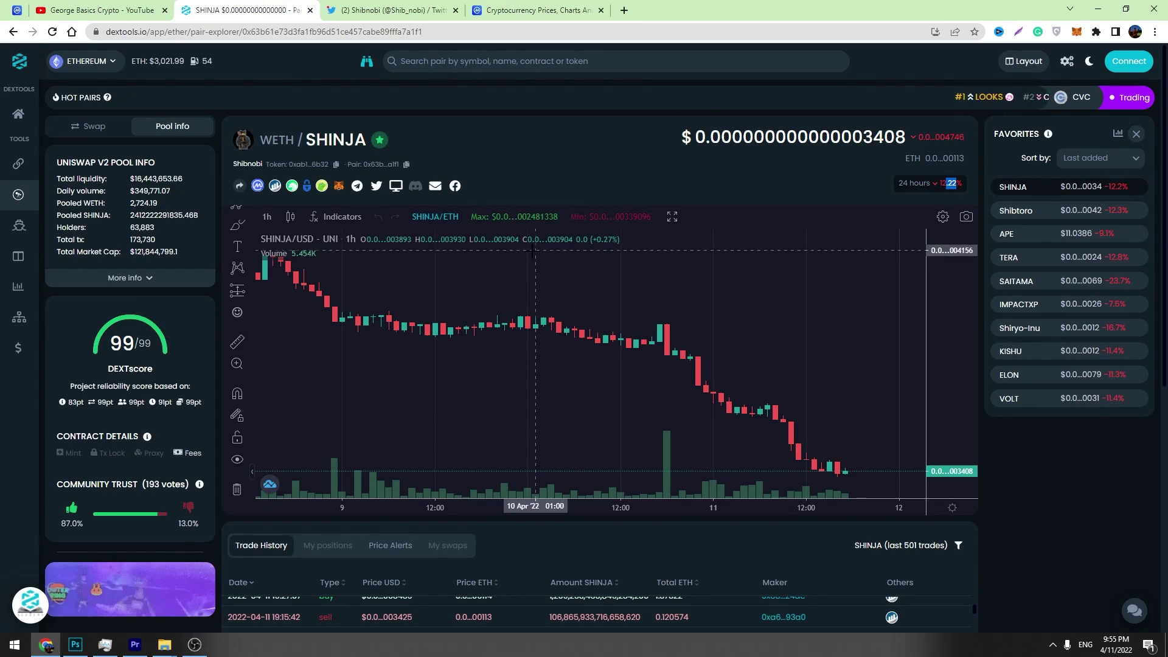
left_click_drag(334, 139, 346, 140)
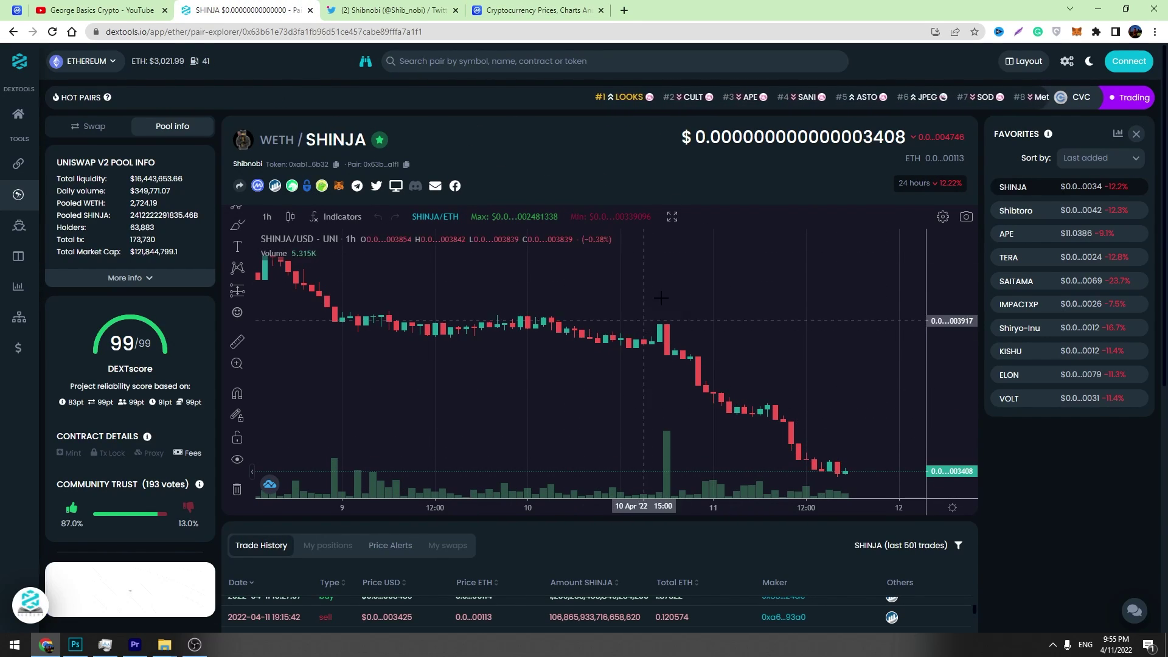
left_click(669, 348)
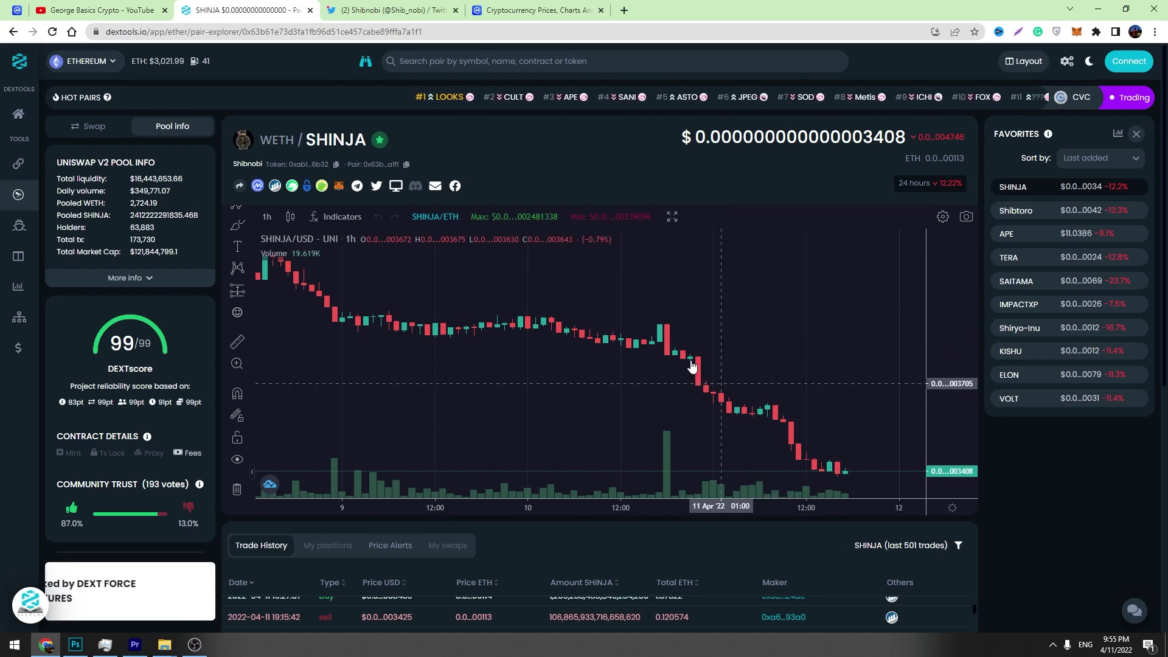
left_click(375, 10)
left_click(526, 9)
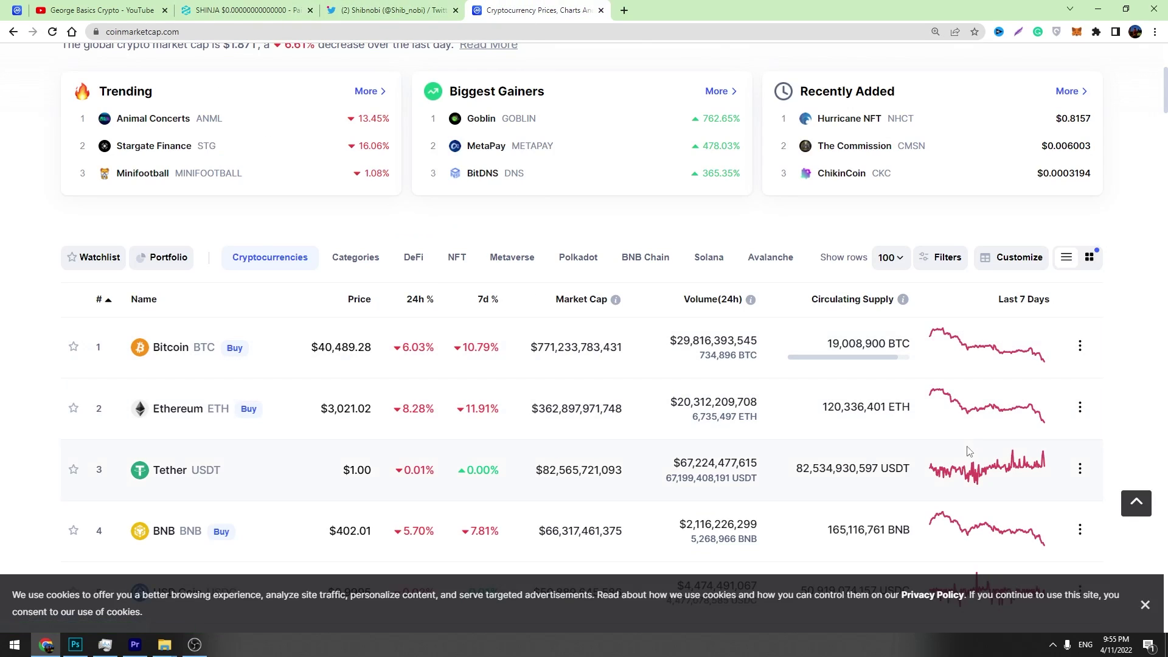
- Scroll through CoinMarketCap's top coins, such as Solana down 10%, then return to SHINJA's chart
left_click(286, 6)
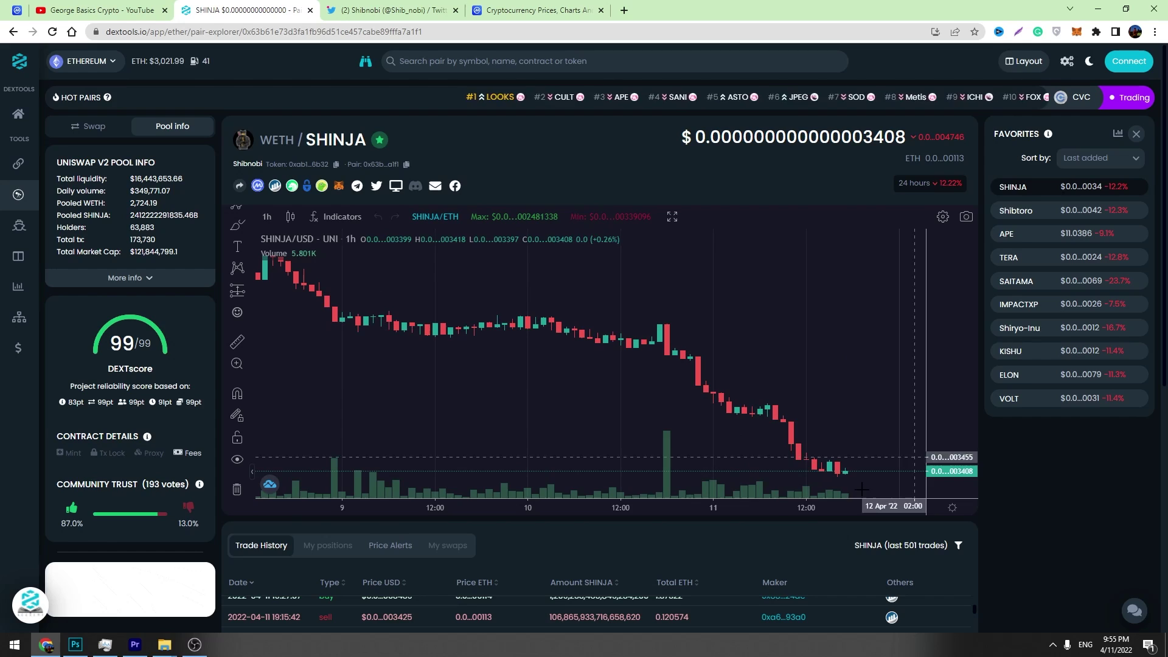
left_click(529, 10)
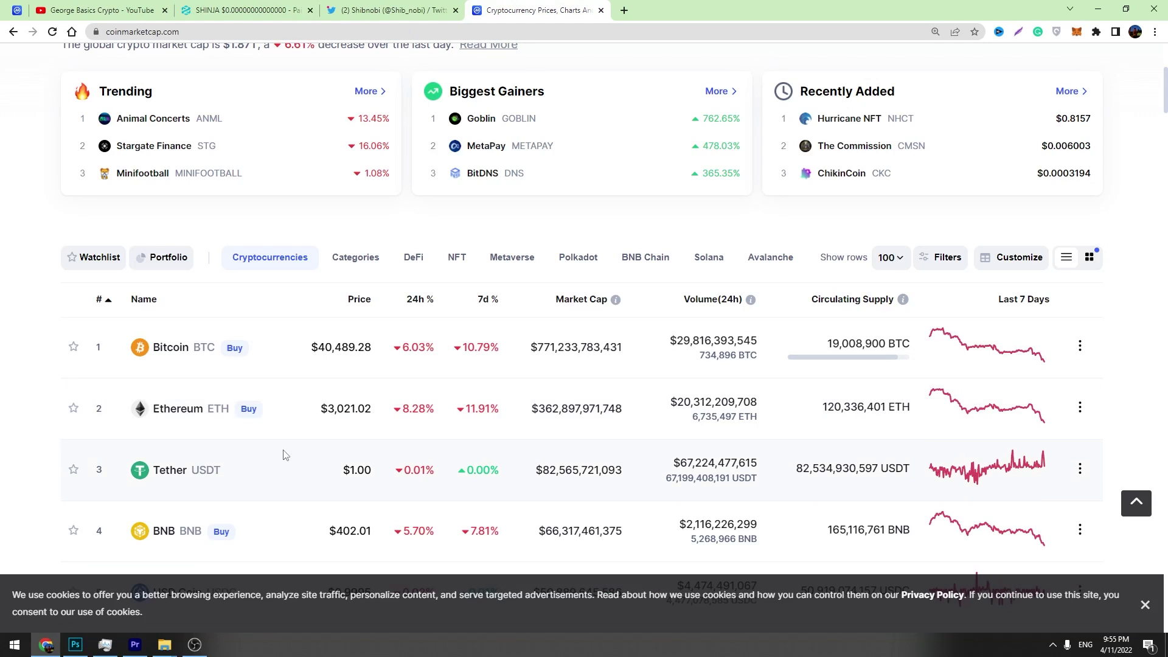
scroll(301, 448, "down", 3)
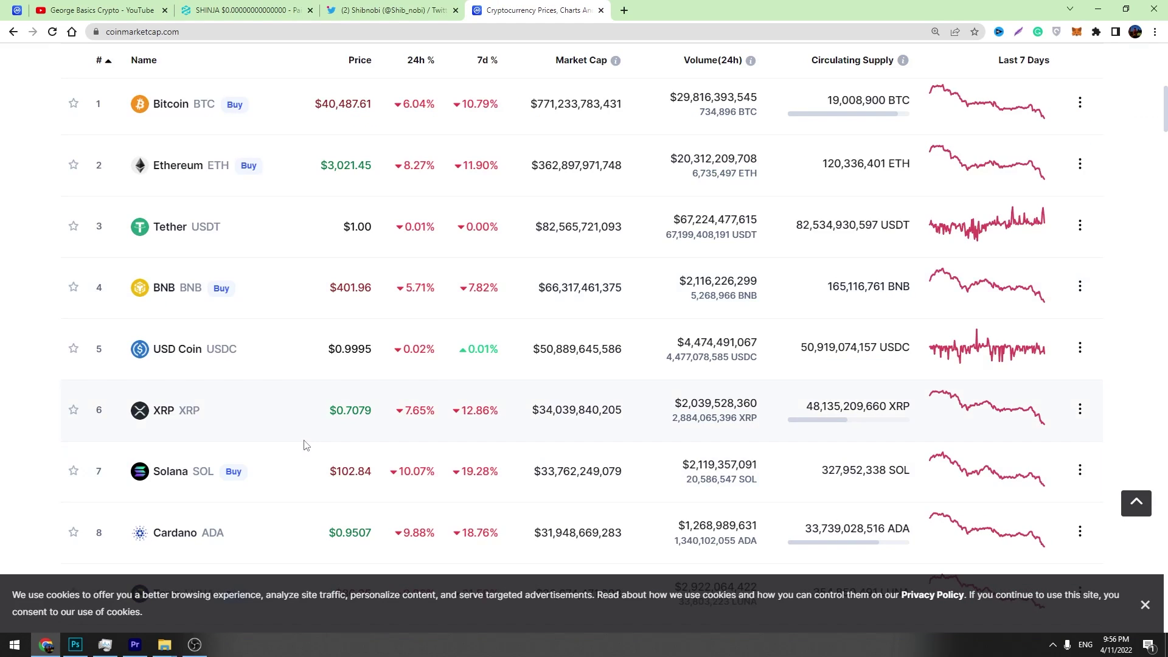
scroll(306, 444, "up", 3)
scroll(300, 451, "up", 1)
scroll(322, 326, "up", 1)
scroll(321, 325, "up", 1)
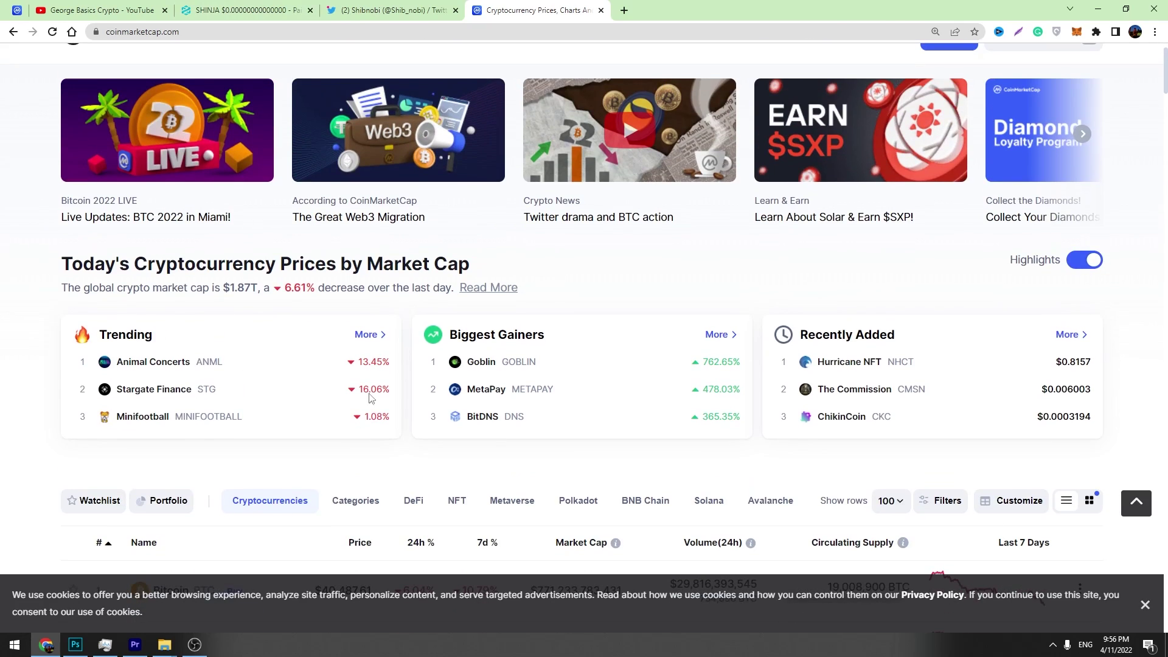
scroll(305, 470, "down", 2)
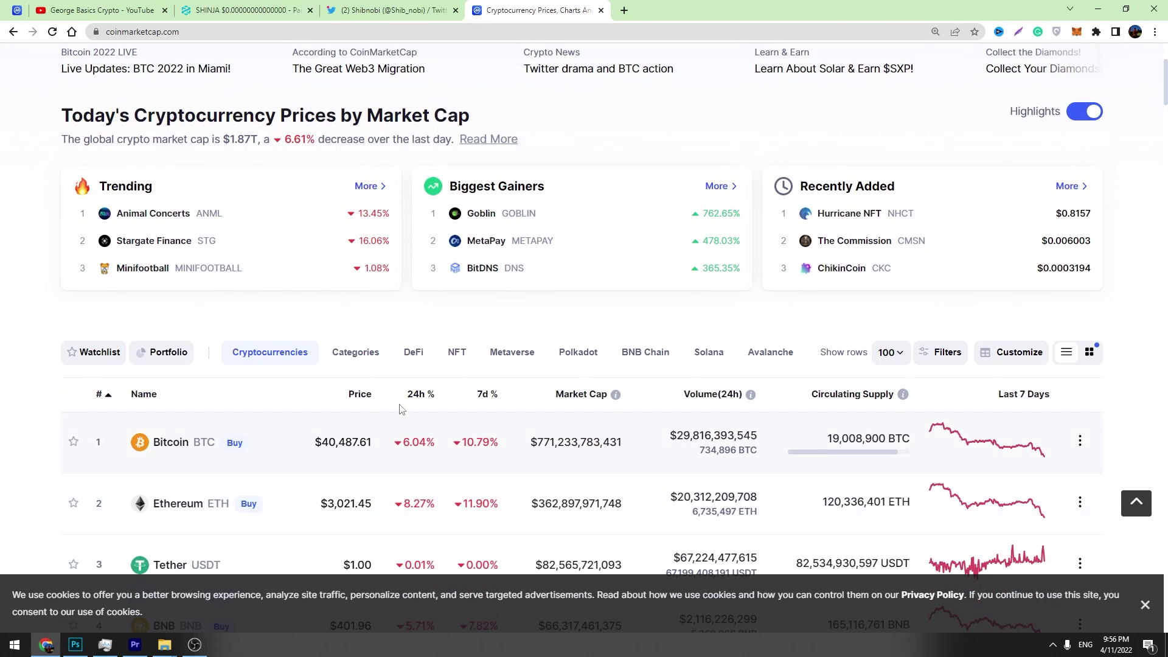
left_click(95, 10)
left_click(228, 10)
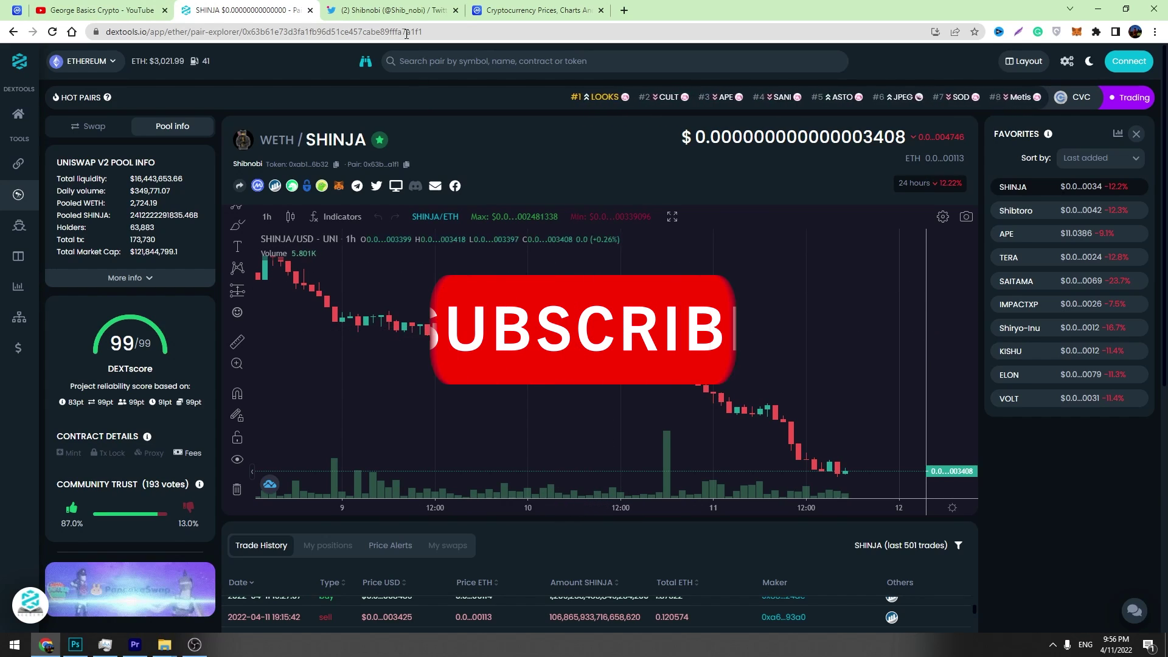
- Read Shibnobi's timeline, including the tweet about a new exchange listing nearing launch
left_click(384, 9)
scroll(347, 445, "down", 3)
scroll(384, 456, "down", 1)
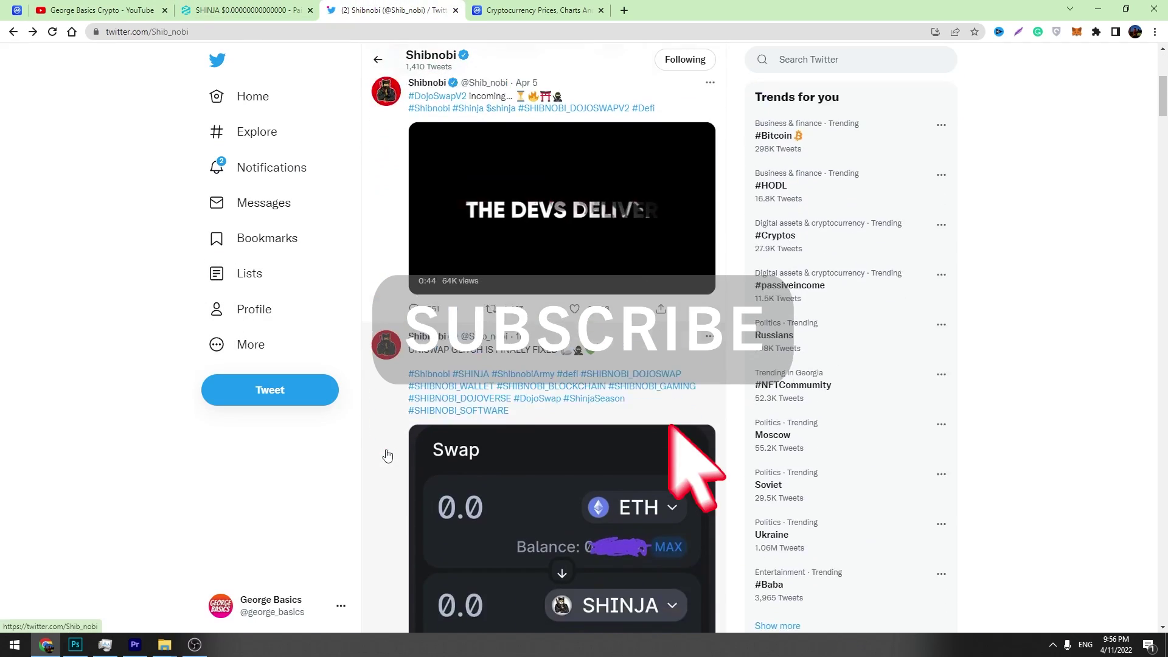
scroll(393, 458, "down", 2)
scroll(393, 457, "down", 2)
scroll(393, 458, "down", 2)
scroll(394, 458, "up", 4)
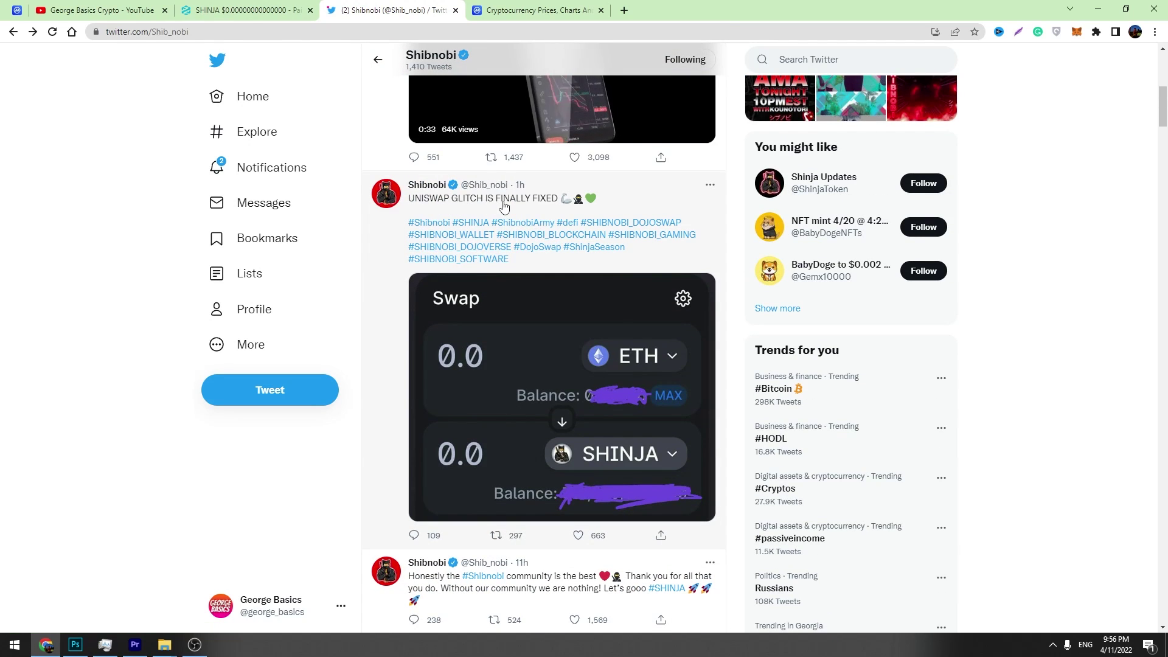
scroll(508, 367, "down", 2)
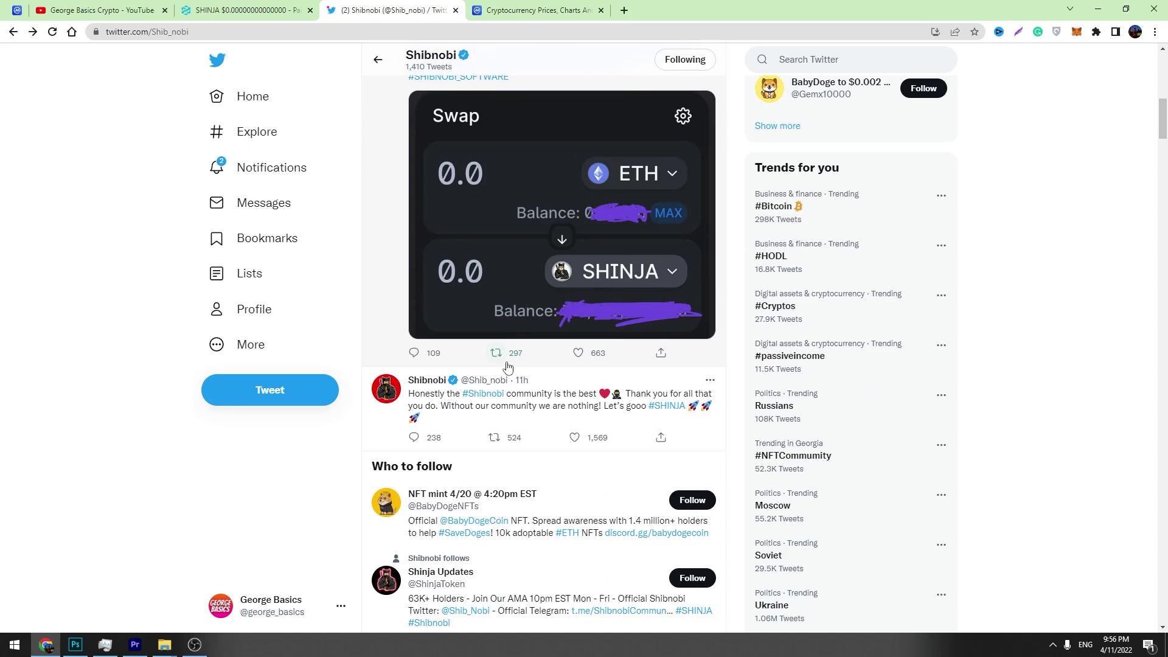
scroll(508, 336, "down", 1)
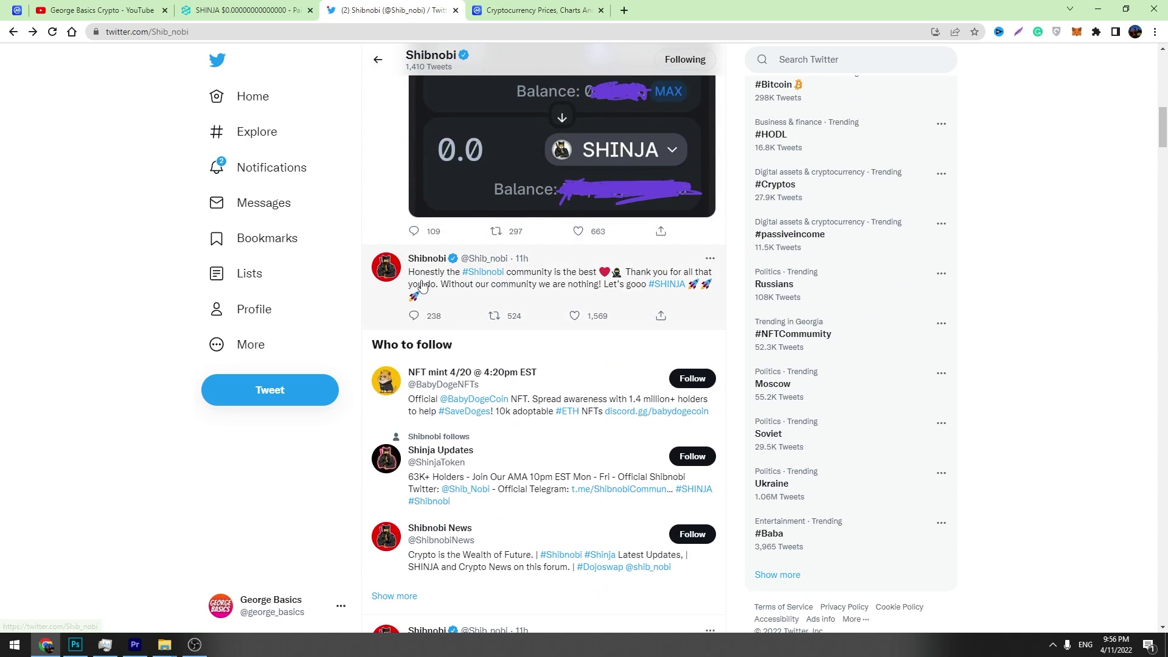
scroll(420, 287, "down", 4)
scroll(416, 320, "down", 2)
scroll(407, 356, "up", 2)
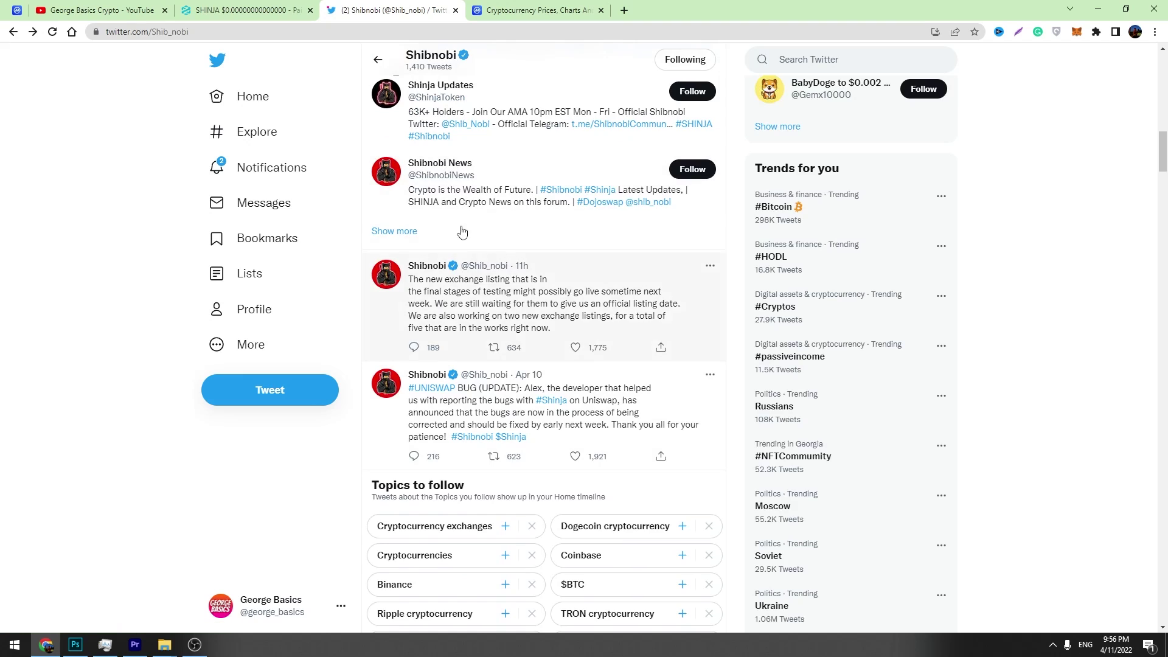
scroll(405, 326, "down", 2)
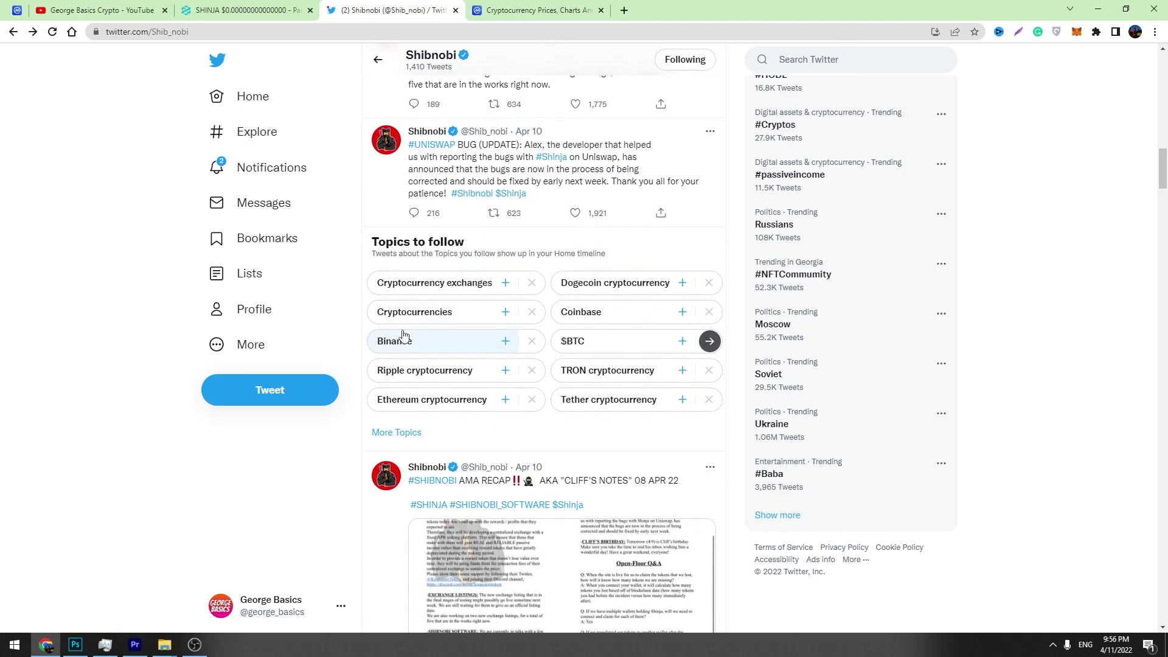
scroll(404, 334, "up", 2)
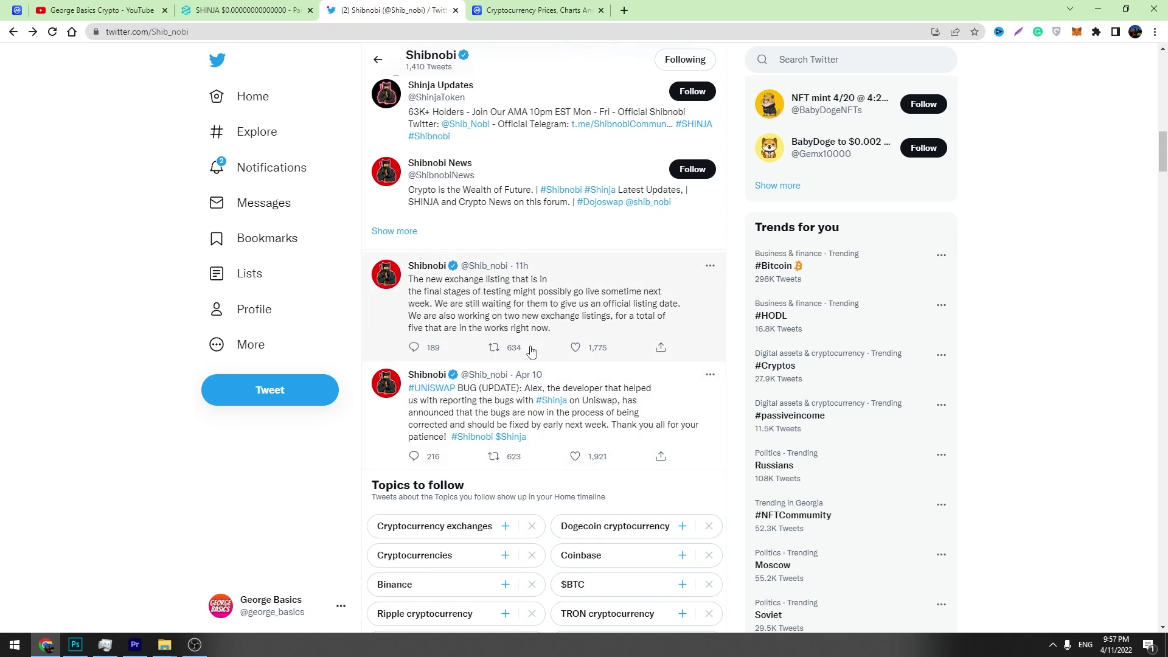
left_click(242, 10)
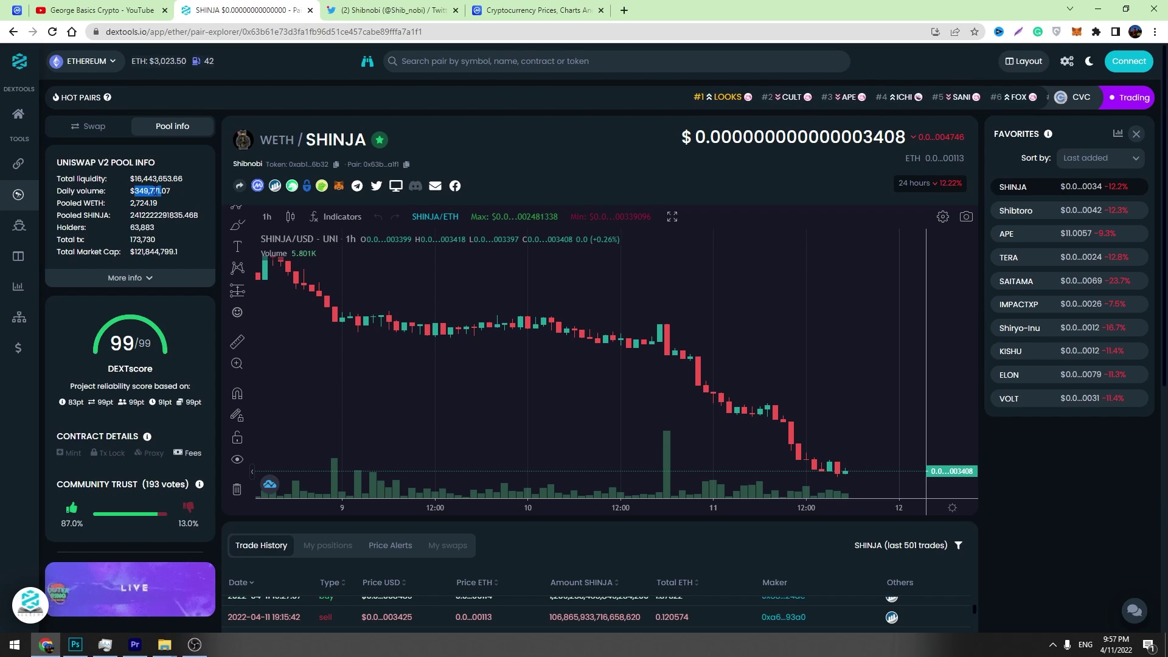
- Zoom SHINJA's chart out to its late-January surge after selecting and deselecting the pair name
double_click(310, 140)
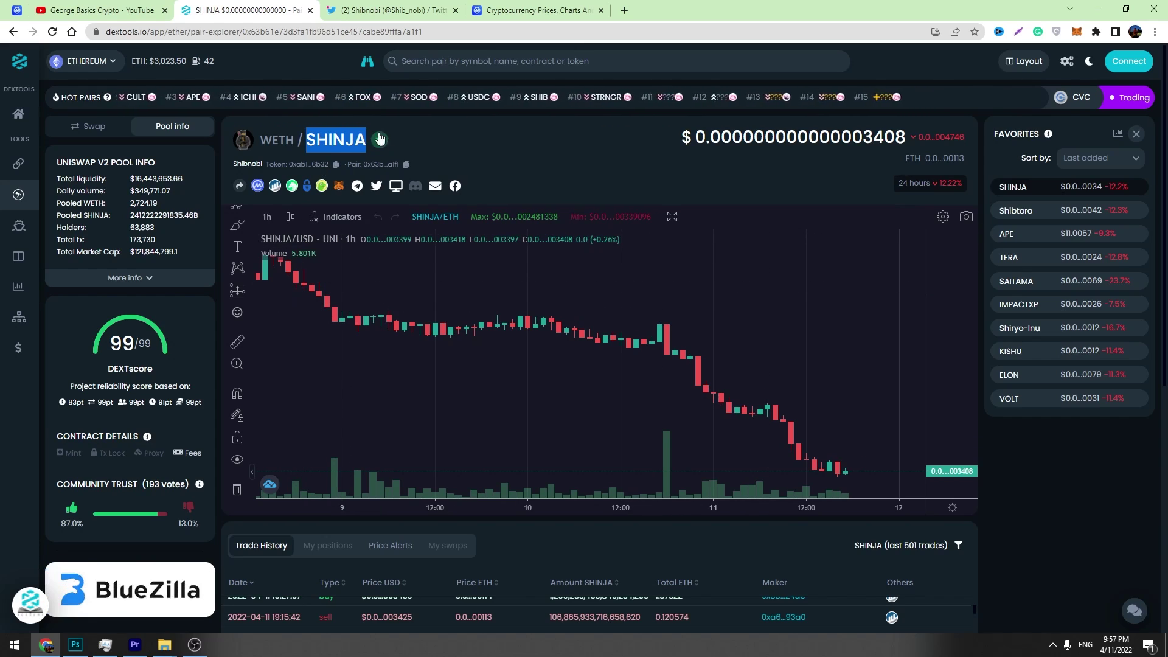
left_click(445, 153)
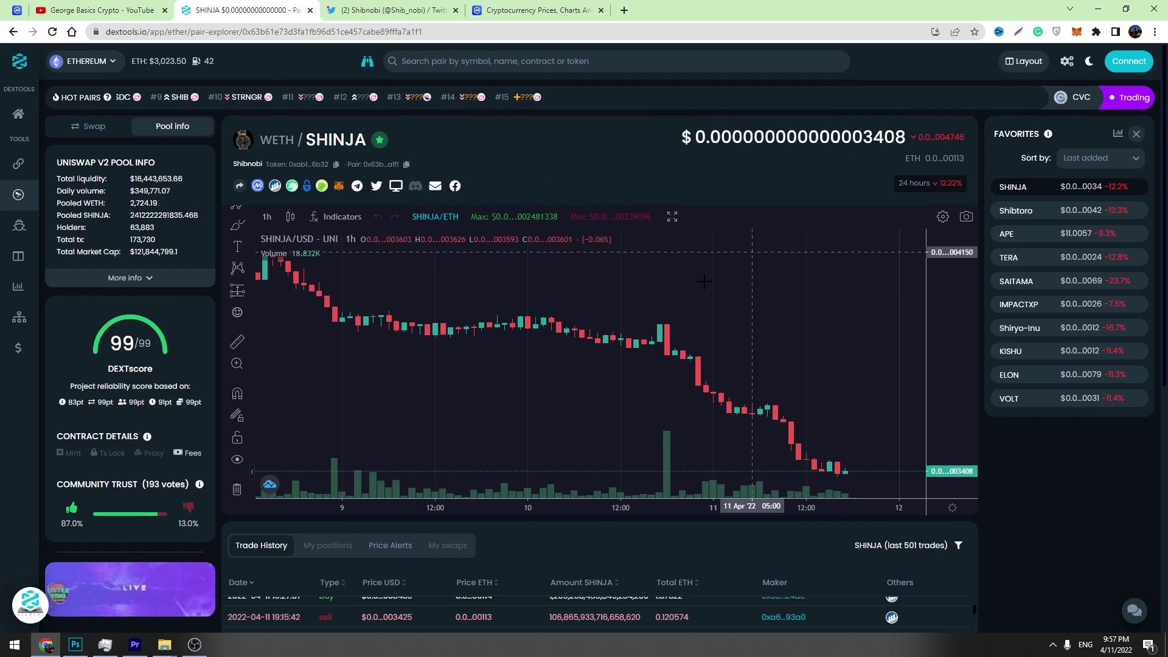
scroll(774, 386, "down", 3)
scroll(774, 388, "down", 2)
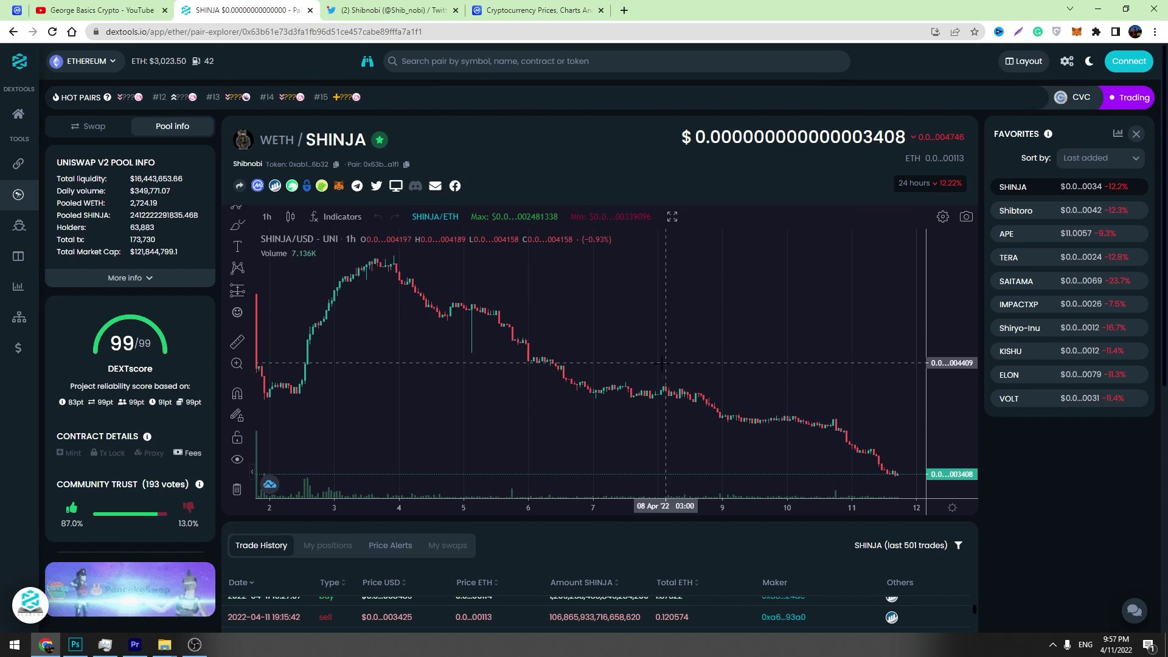
scroll(725, 417, "down", 2)
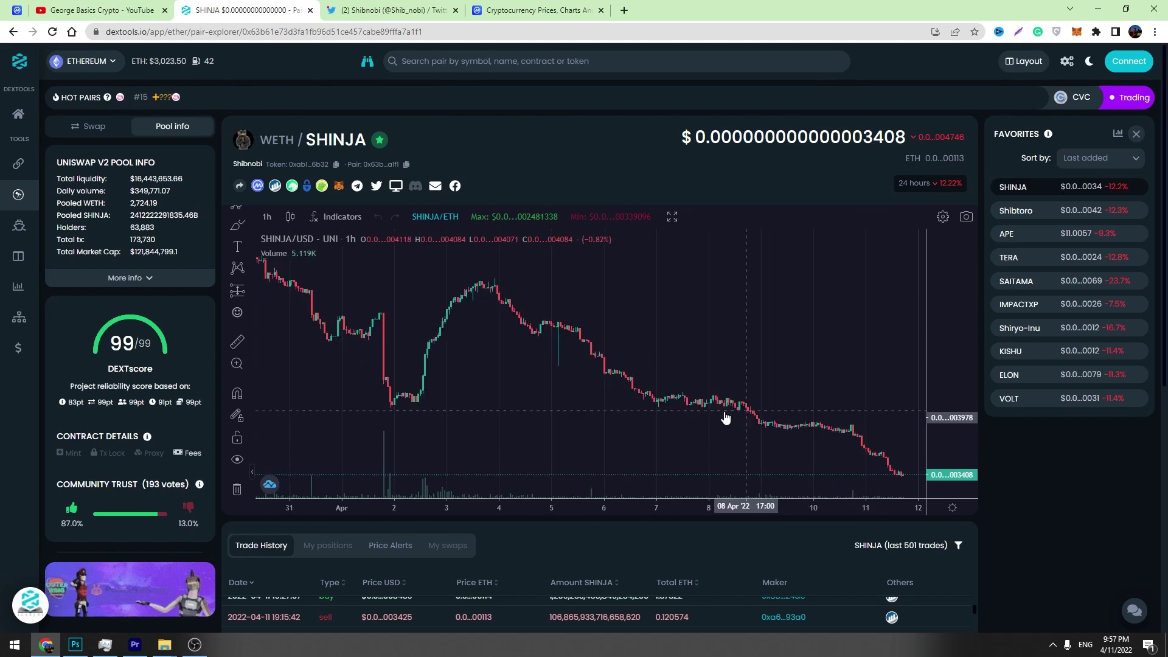
scroll(899, 477, "down", 2)
scroll(841, 413, "down", 2)
scroll(841, 414, "down", 2)
scroll(834, 413, "down", 2)
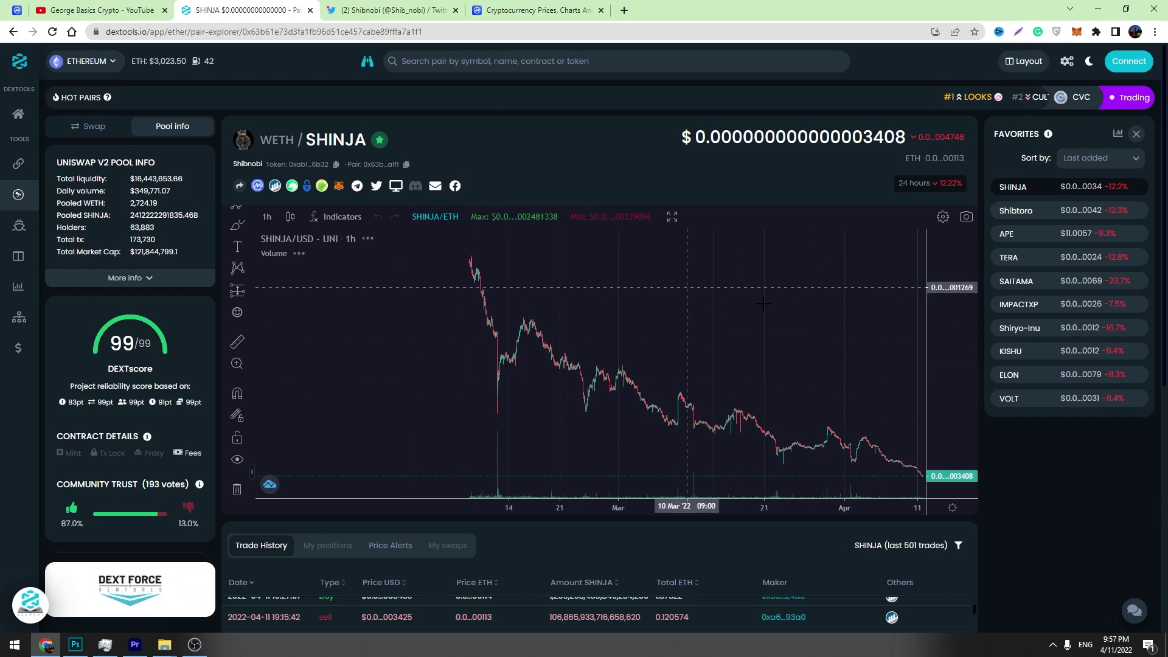
scroll(684, 392, "down", 1)
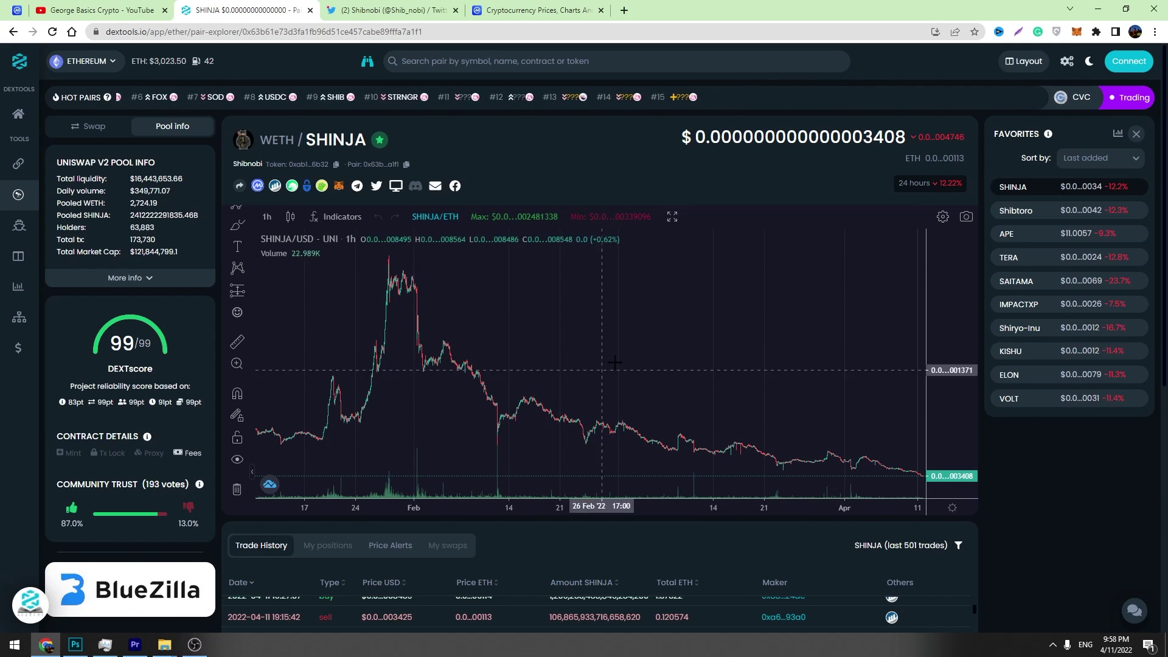
scroll(339, 399, "up", 2)
- Narrow SHINJA's chart to mid-March through April 11 and view its Trade History
left_click(393, 11)
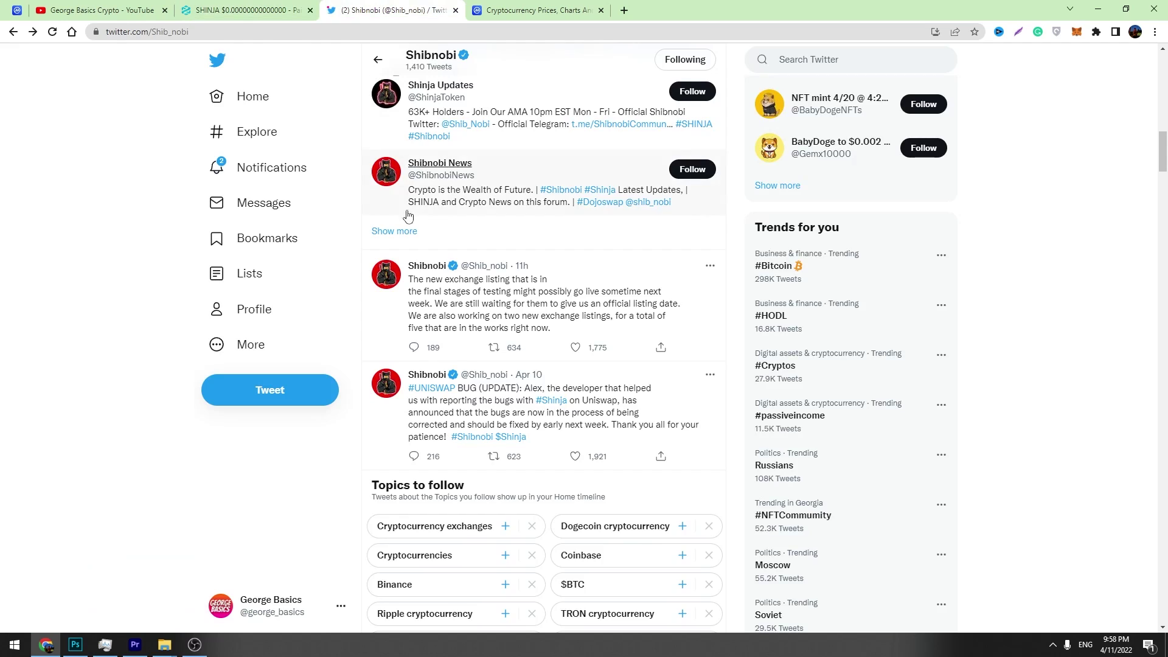
scroll(459, 410, "up", 5)
key("ctrl+shift+Tab")
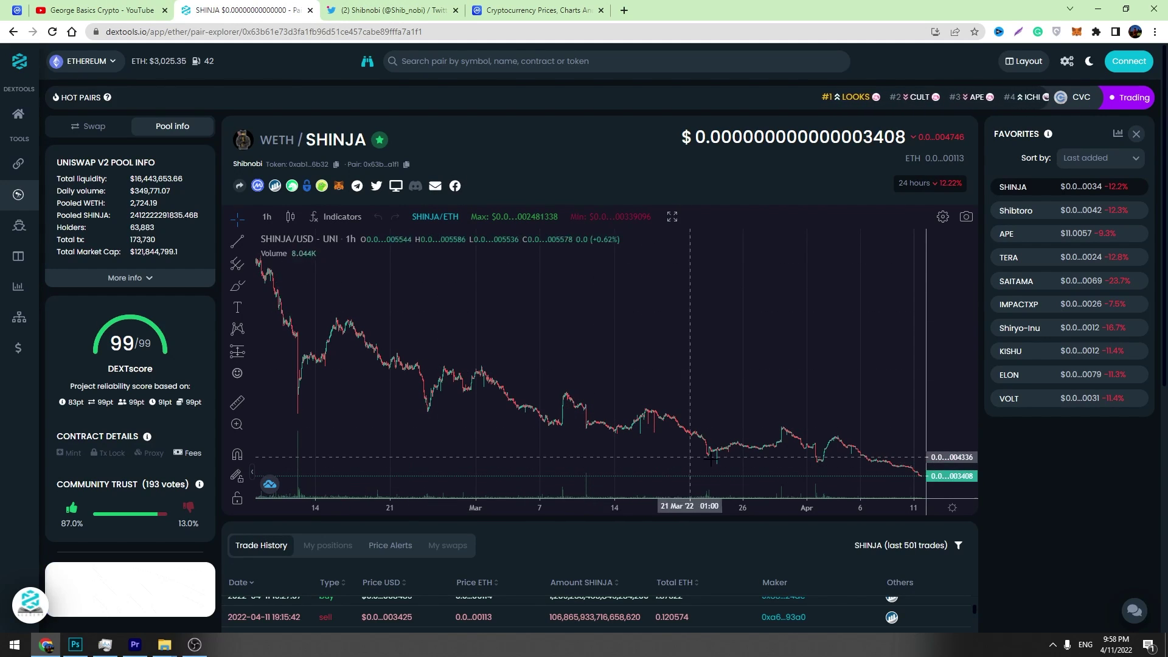
scroll(566, 456, "down", 2)
scroll(552, 381, "up", 3)
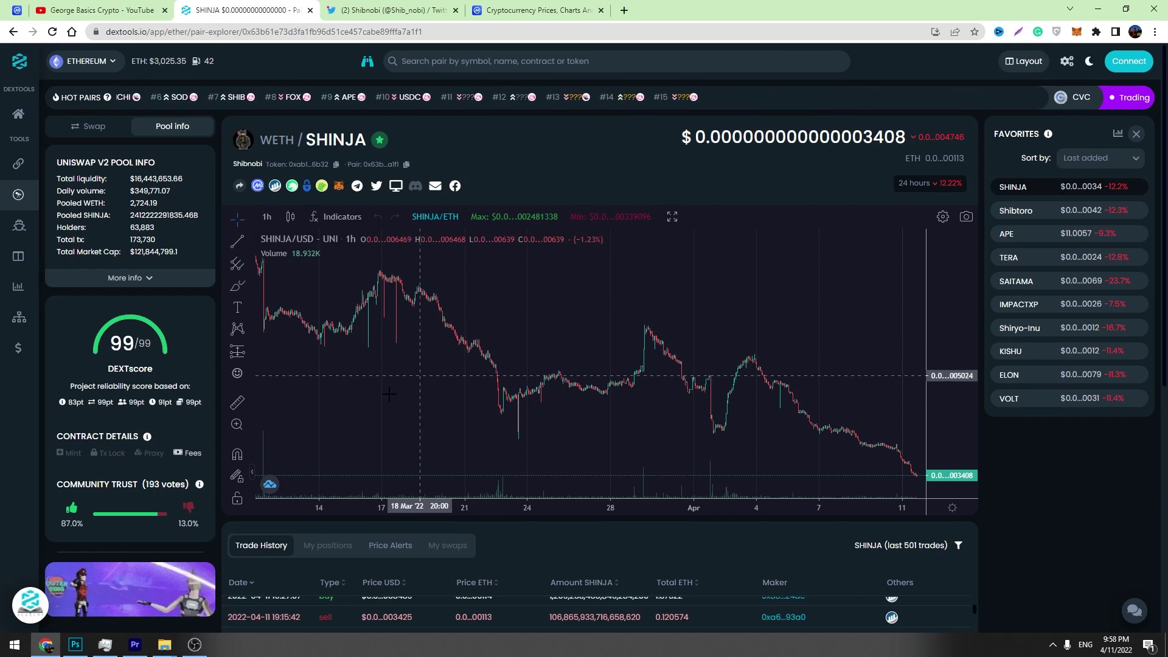
scroll(707, 531, "down", 2)
scroll(722, 504, "down", 5)
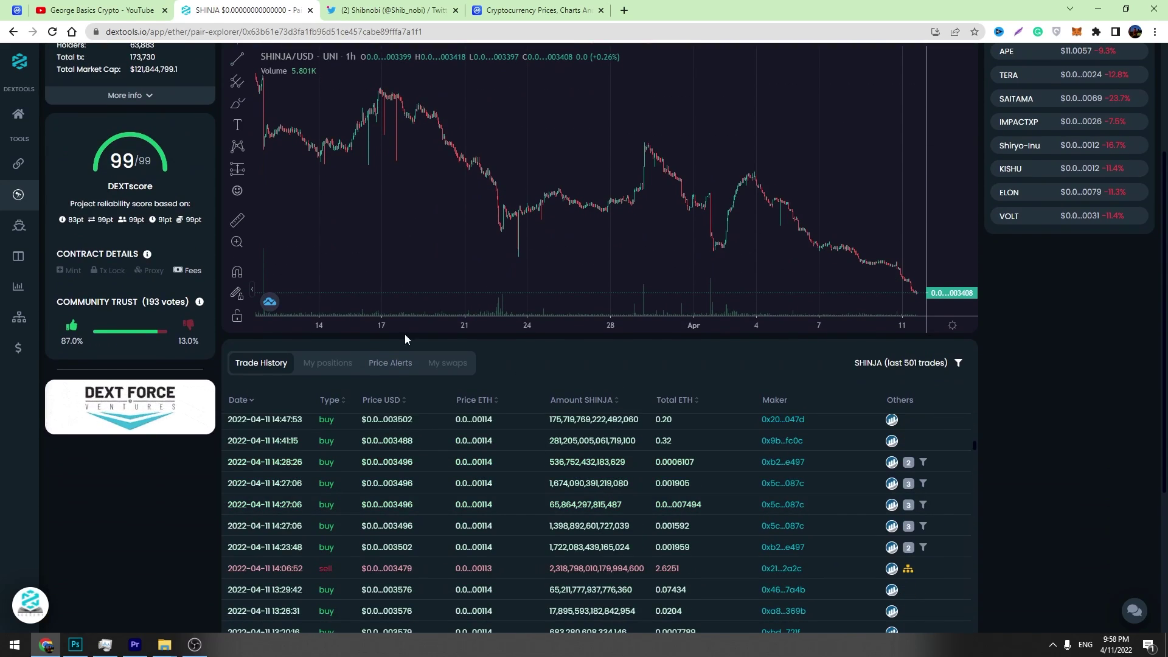
- Show Shibnobi's pinned DojoSwap V2 tweet and the newer Uniswap glitch-fix tweet
left_click(340, 7)
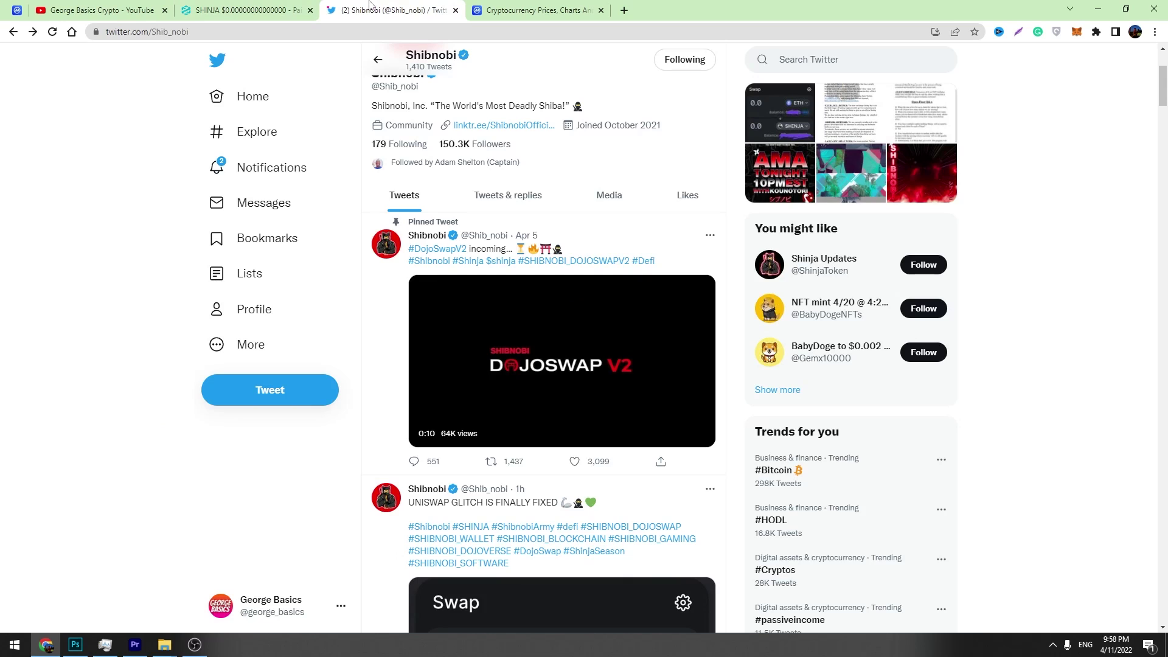